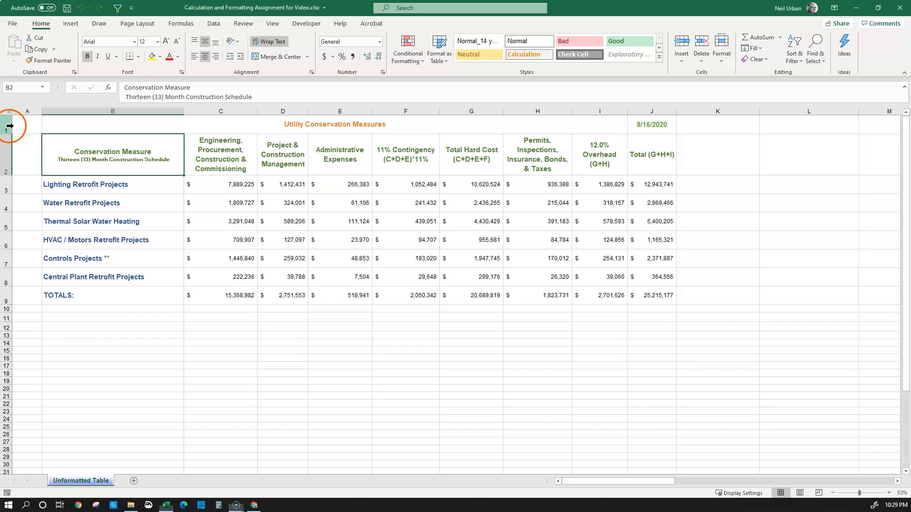
Increase the heights of the Utility Conservation Measures title row and the TOTALS row.
left_click_drag(6, 137, 6, 140)
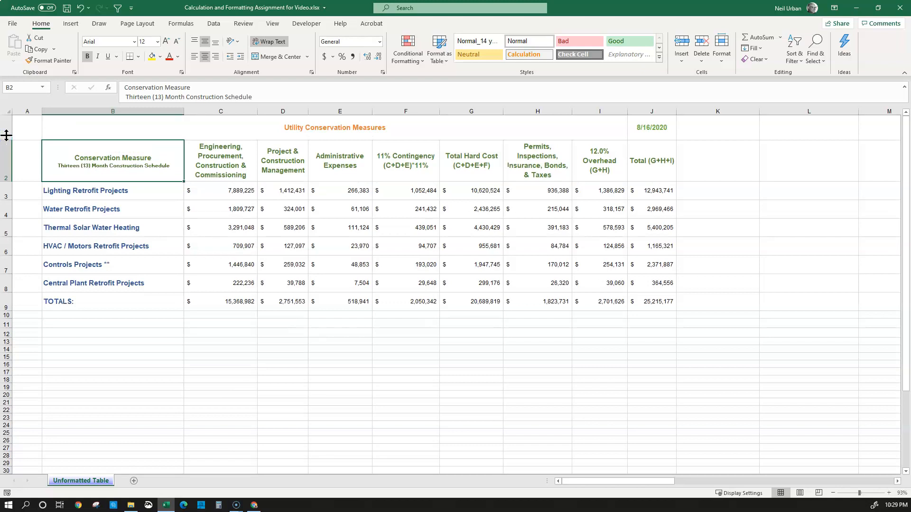
left_click(6, 137)
left_click(9, 308)
left_click_drag(8, 310, 8, 317)
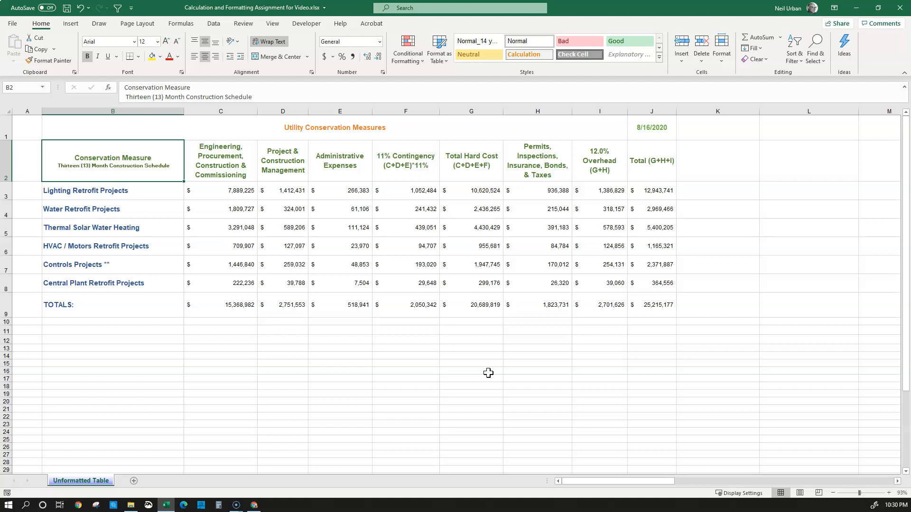
Insert a blank row above the Utility Conservation Measures title row.
left_click(10, 128)
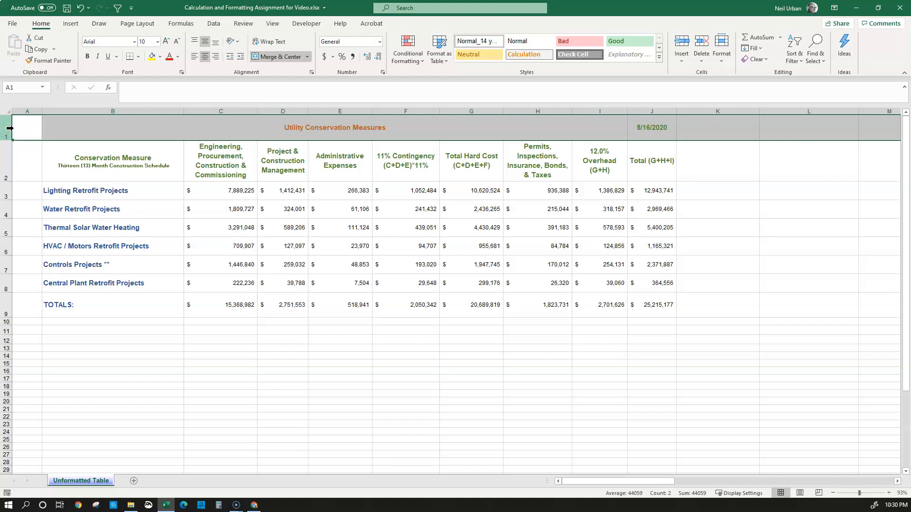
right_click(8, 128)
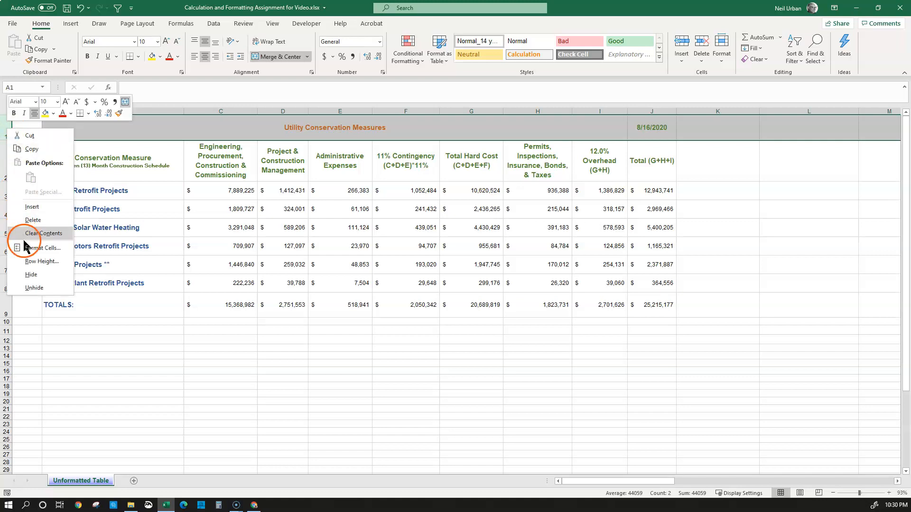
left_click(29, 211)
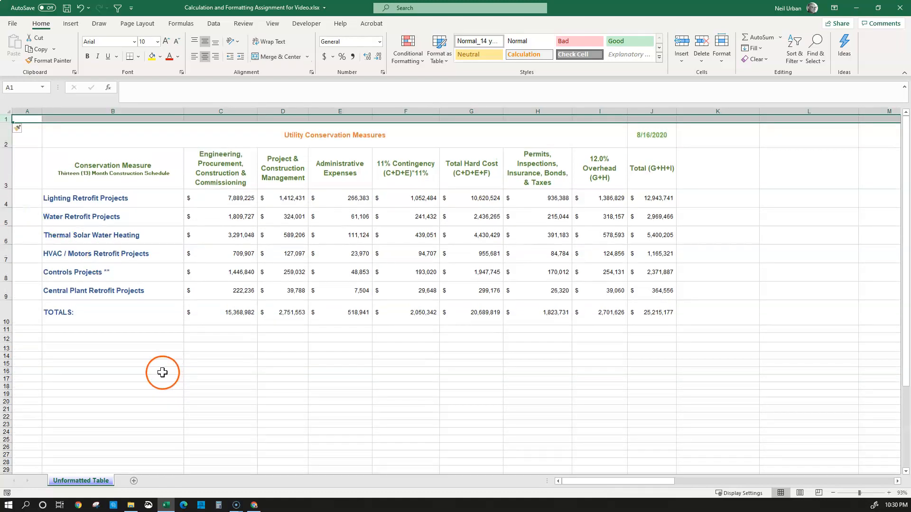
left_click(164, 372)
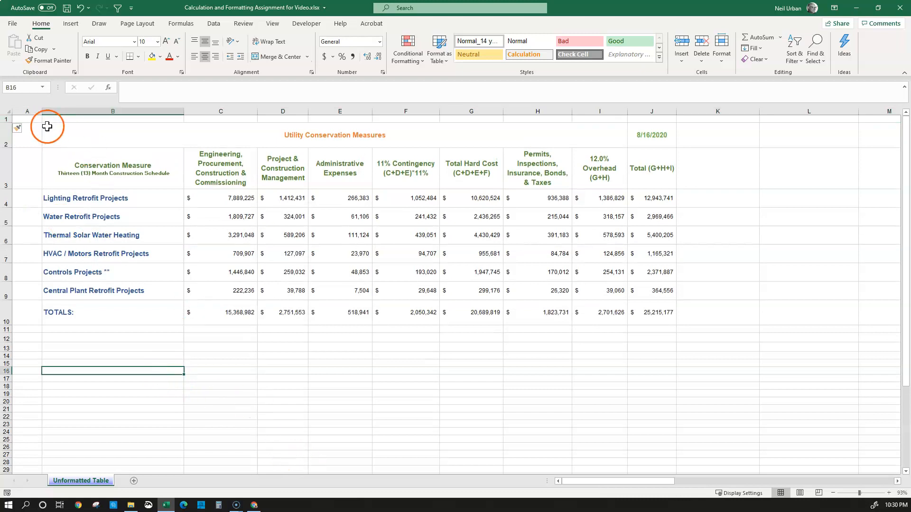
Add a dark blue double-line outline border around the whole table, B2:J10.
mouse_move(46, 126)
left_mouse_down()
mouse_move(625, 301)
mouse_move(643, 320)
left_mouse_up()
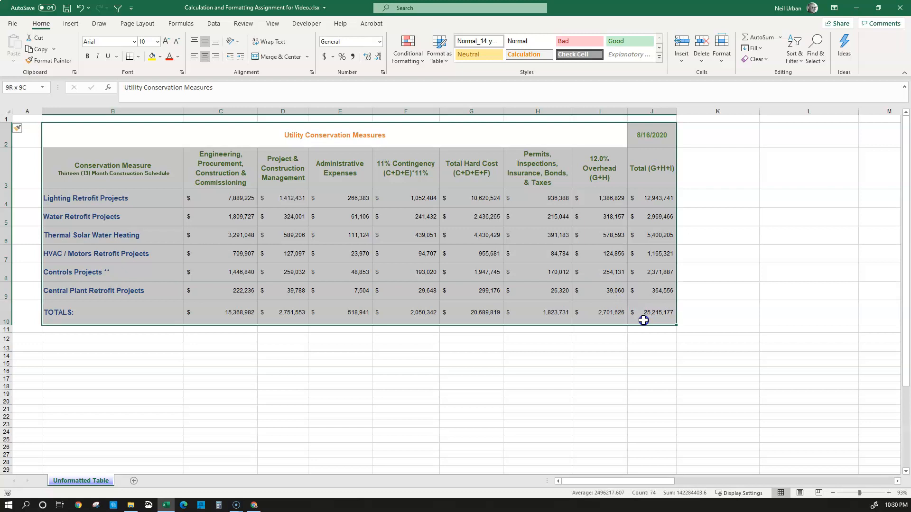
left_click(138, 56)
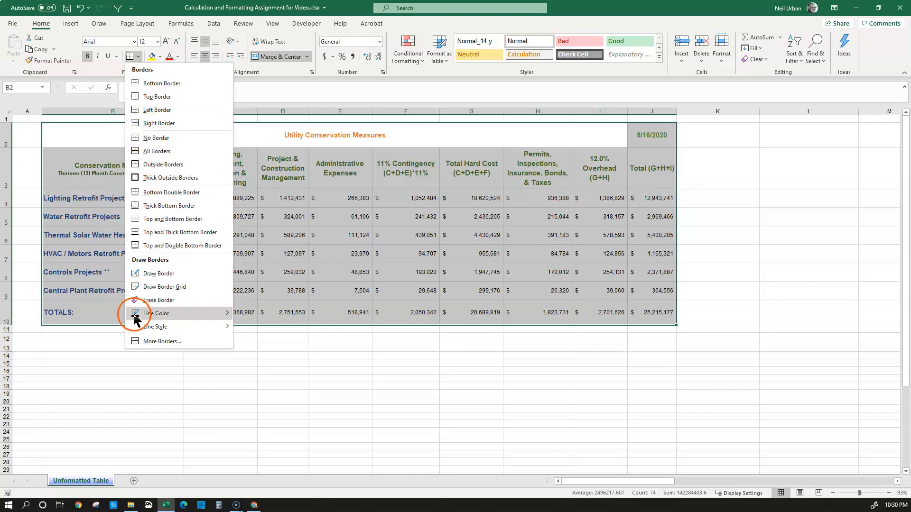
left_click(152, 341)
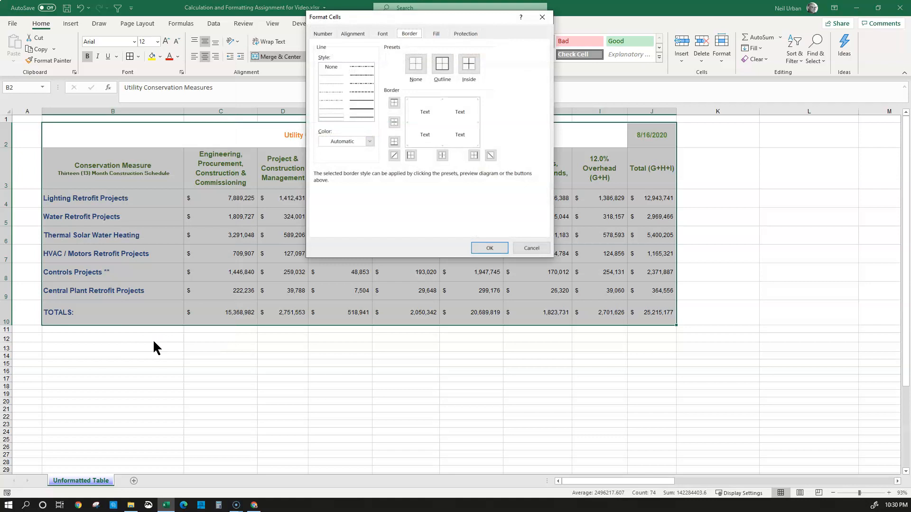
left_click(359, 117)
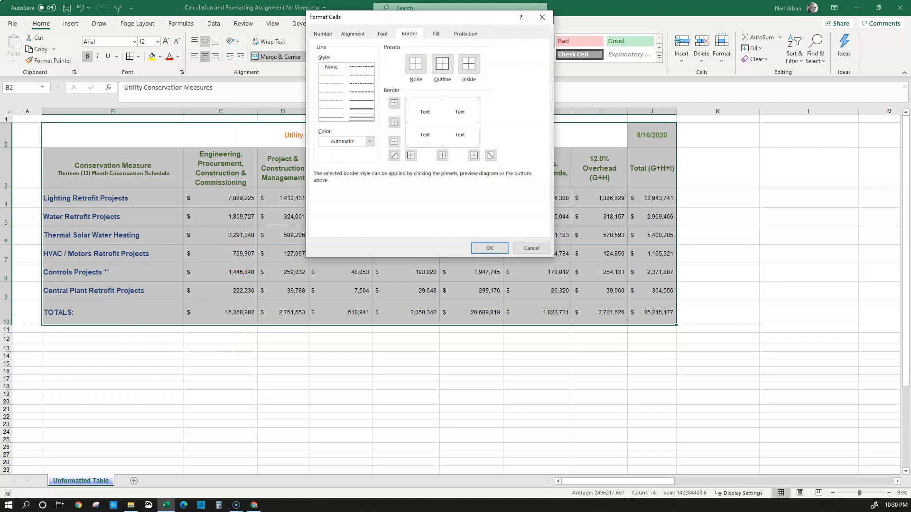
left_click(370, 142)
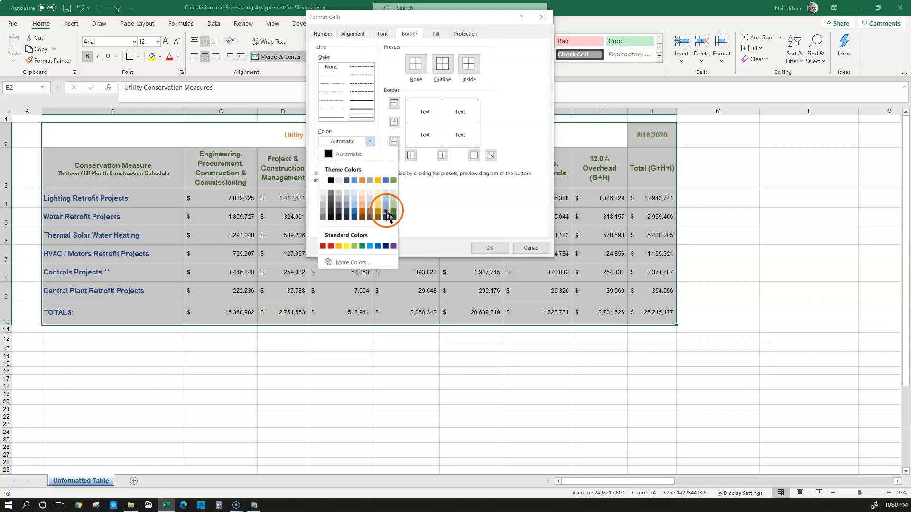
left_click(386, 214)
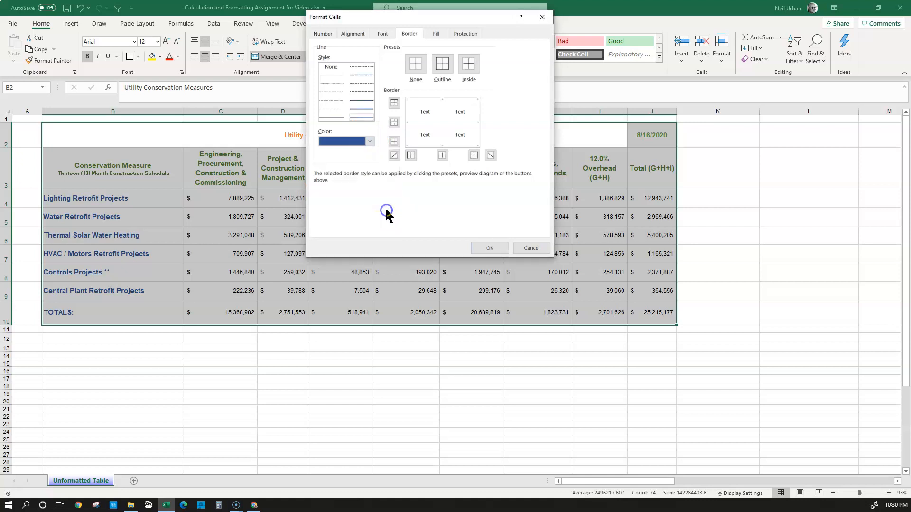
left_click(441, 64)
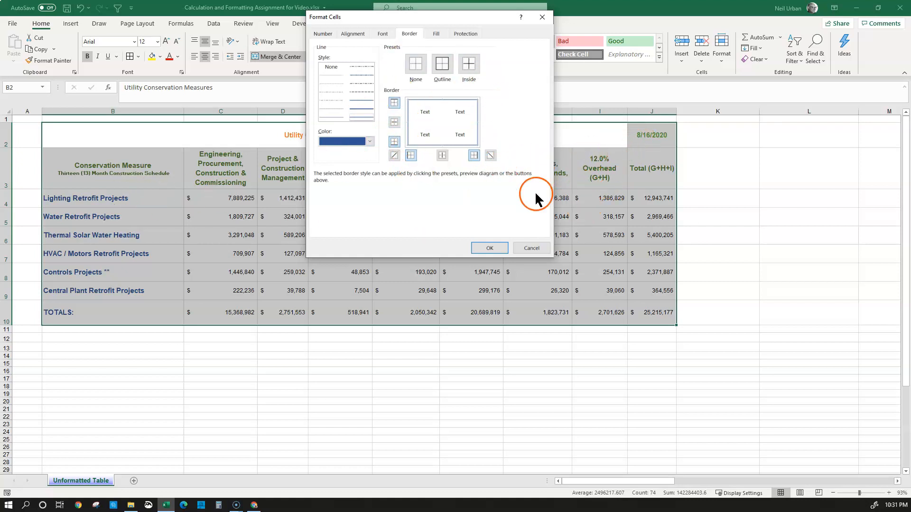
left_click(487, 248)
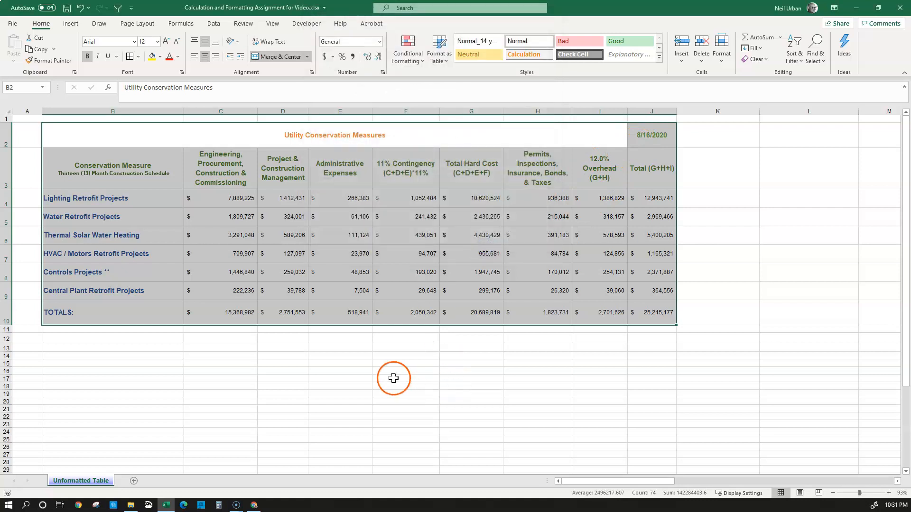
left_click(393, 378)
left_click(395, 378)
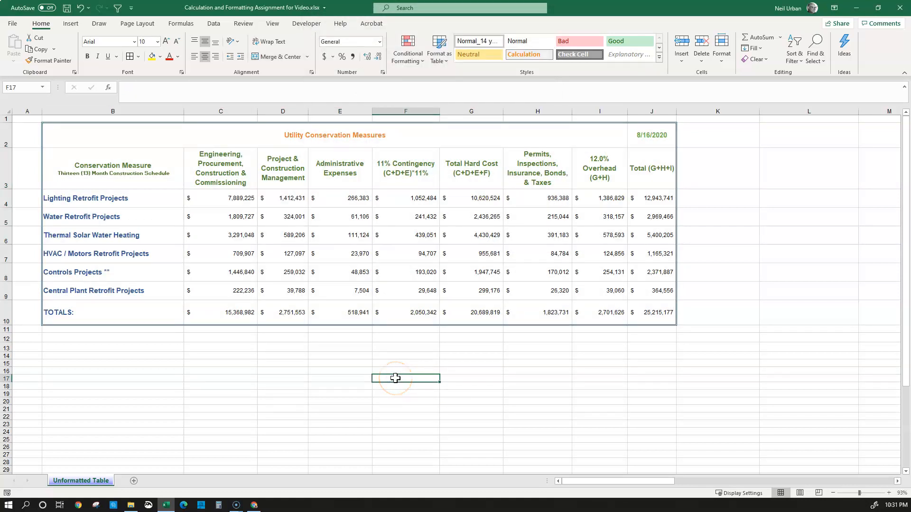
left_click(399, 374)
Apply the Thick Bottom Border preset to the title row, B2:J2.
left_click(319, 135)
left_click_drag(319, 135, 652, 134)
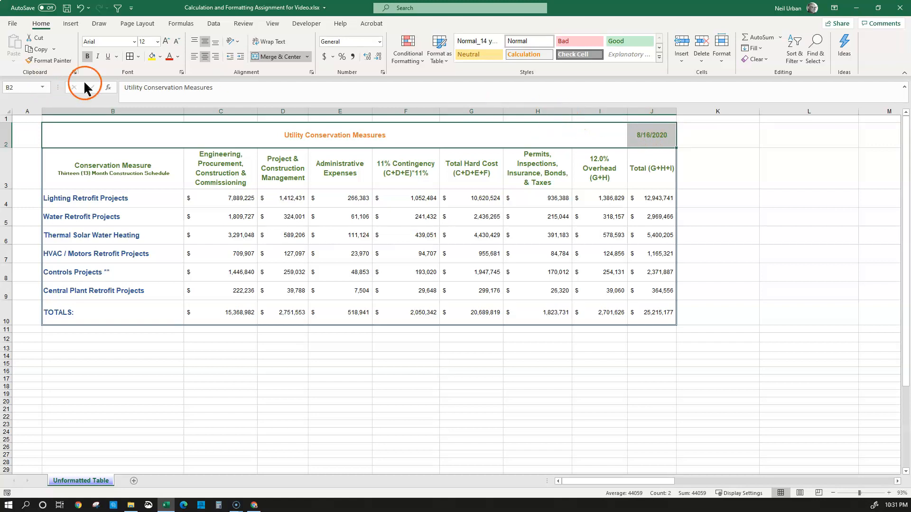
left_click(138, 56)
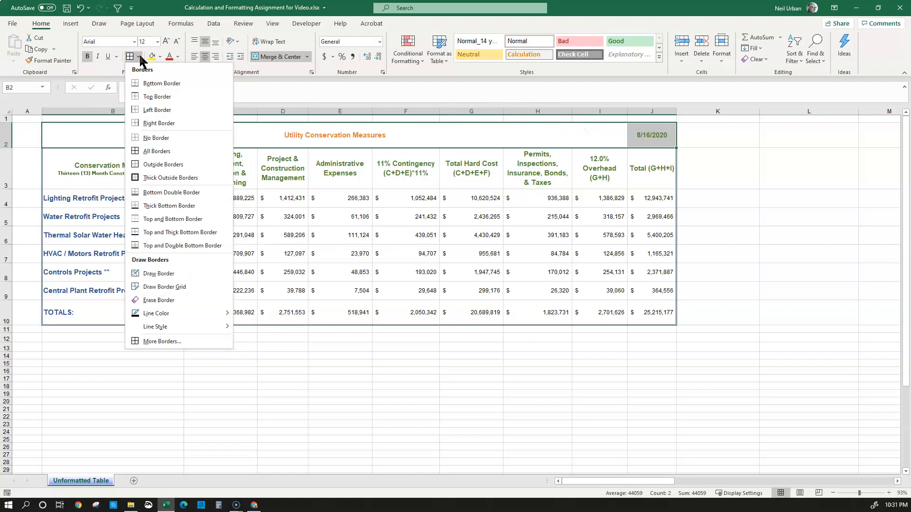
left_click(173, 206)
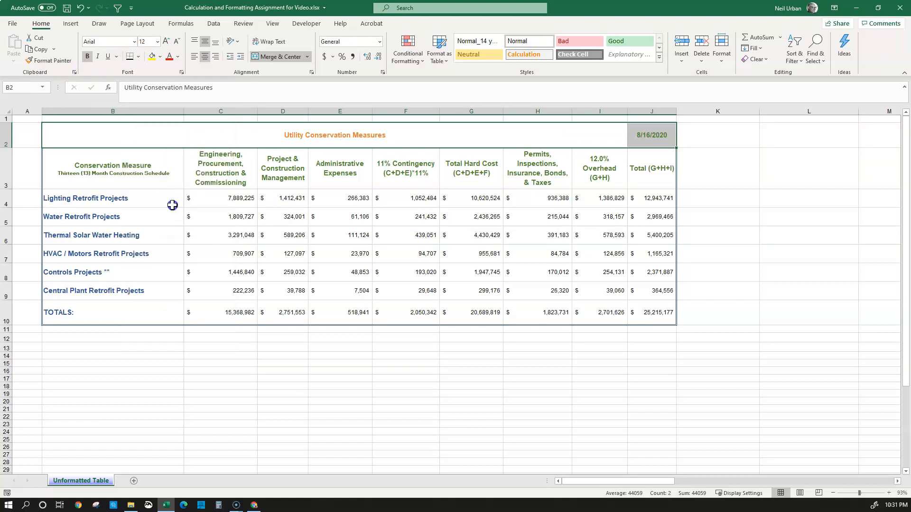
left_click(195, 386)
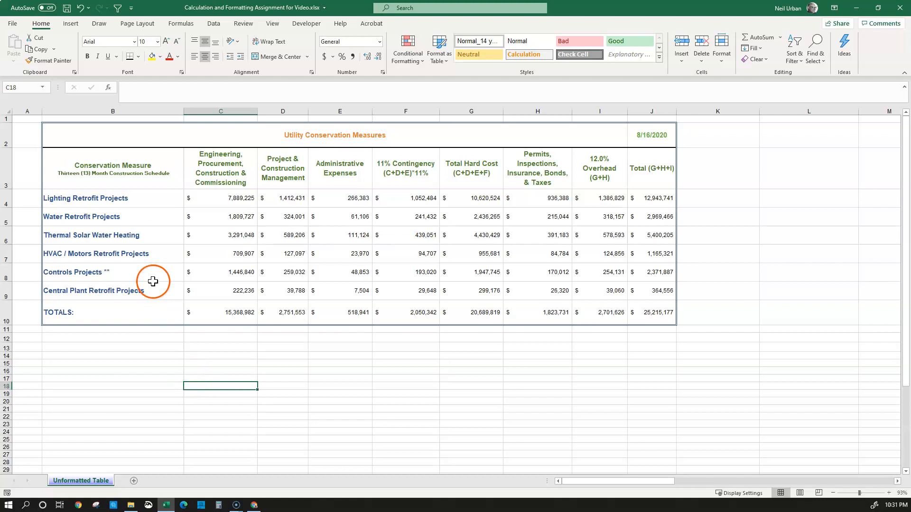
Set the bottom border of the title row, B2:J2, to a solid dark blue line.
left_click_drag(50, 137, 657, 137)
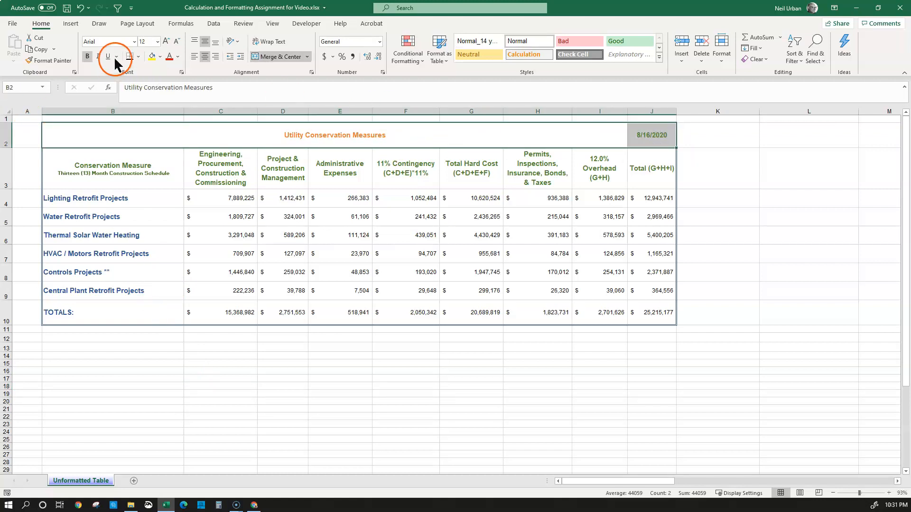
left_click(138, 56)
left_click(163, 342)
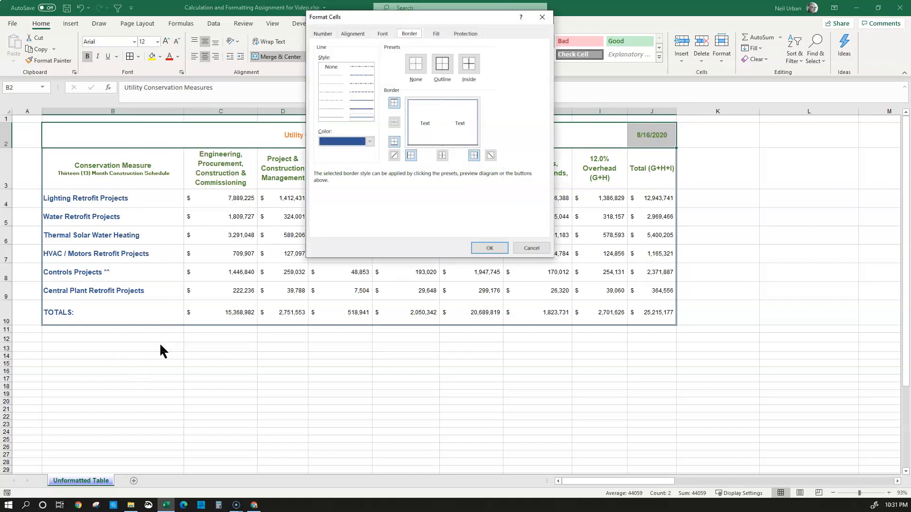
left_click(359, 113)
left_click(427, 143)
left_click(429, 145)
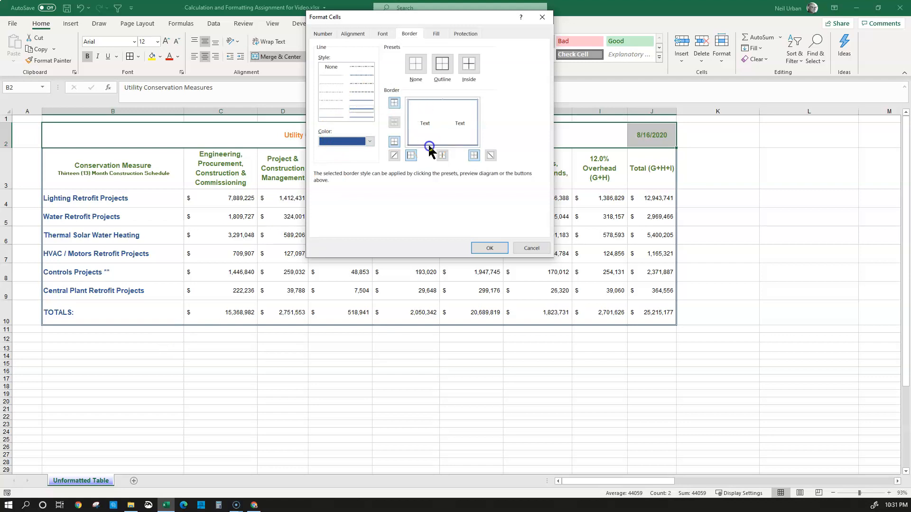
left_click(490, 248)
left_click(381, 408)
left_click(386, 407)
Add a medium solid dark blue bottom border beneath the column header row, B3:J3.
left_click_drag(60, 172, 653, 178)
left_click(138, 57)
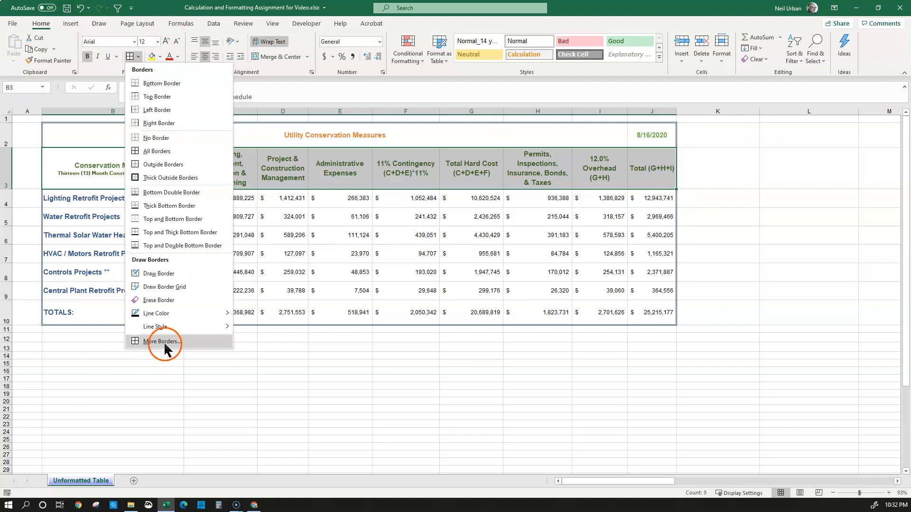
left_click(161, 342)
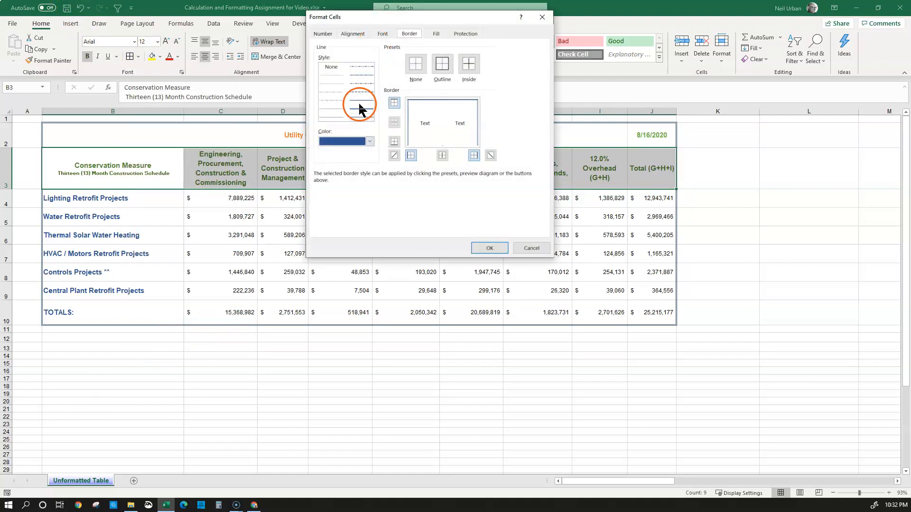
left_click(360, 102)
left_click(425, 144)
left_click(427, 147)
left_click(489, 248)
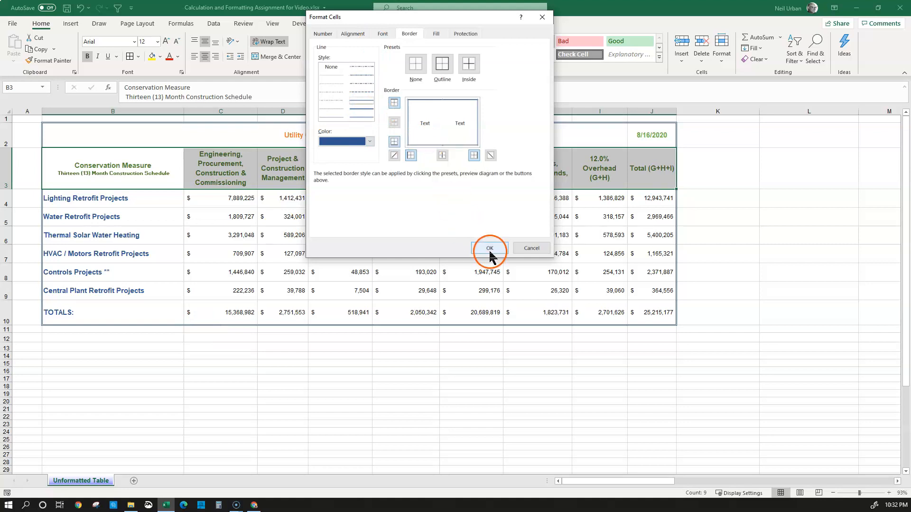
left_click(272, 448)
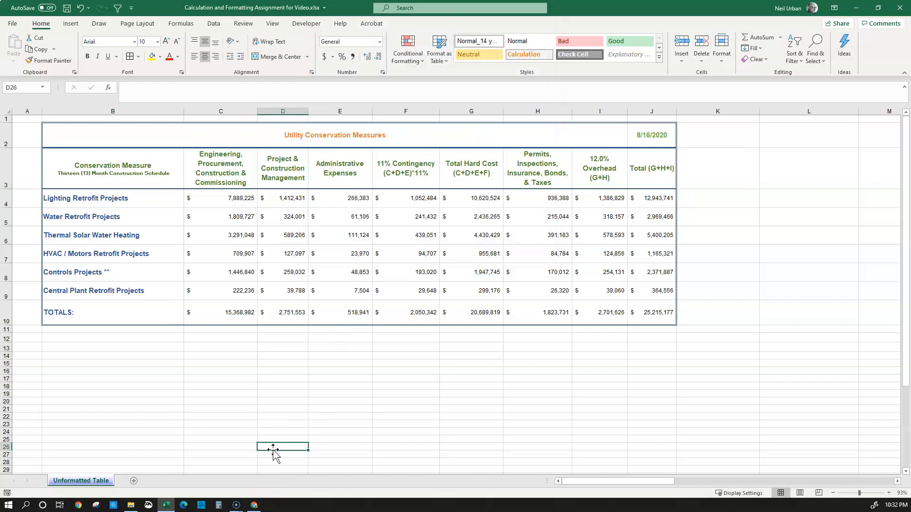
Add thin dark blue horizontal and vertical inside borders to the project rows, B4:J9.
left_click(173, 409)
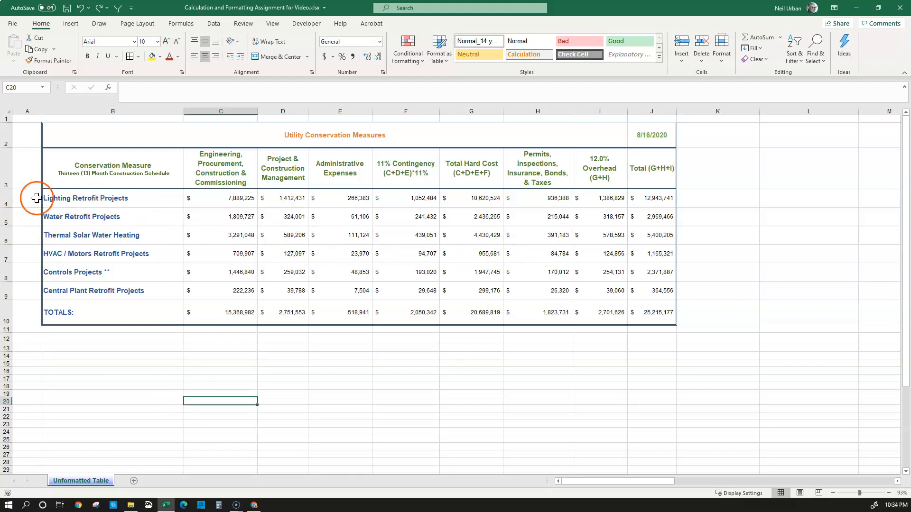
left_click(53, 199)
left_click_drag(53, 199, 656, 289)
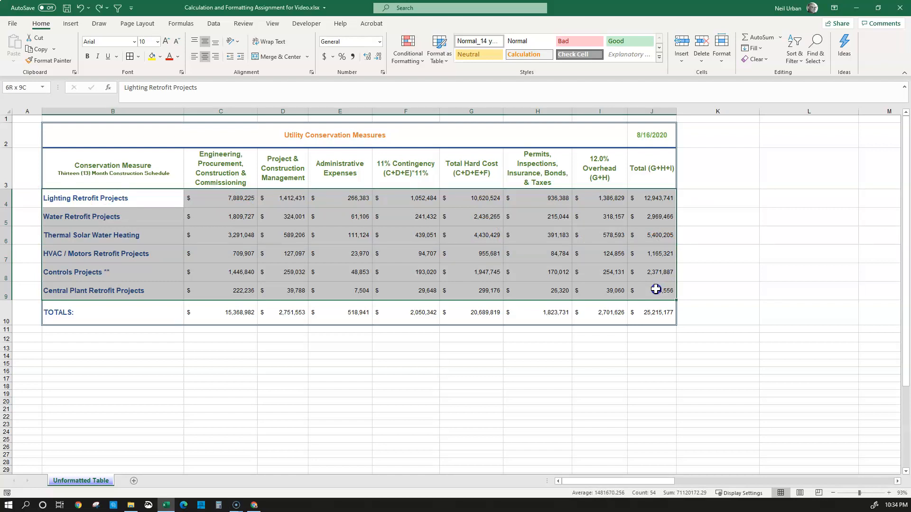
left_click_drag(655, 289, 656, 289)
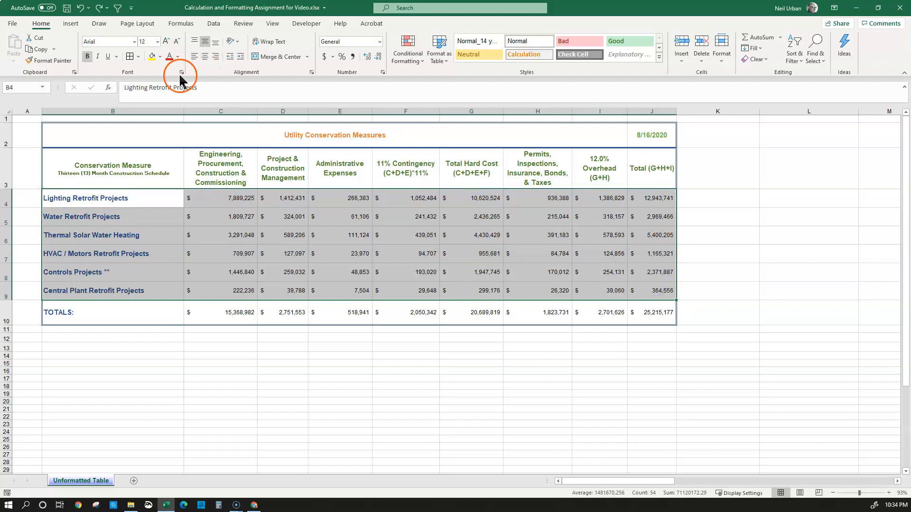
left_click(137, 56)
left_click(162, 341)
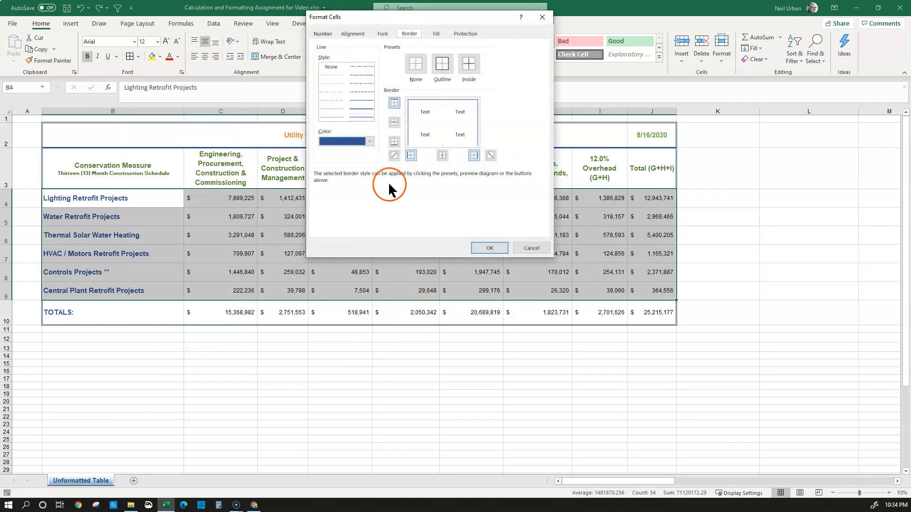
left_click(331, 117)
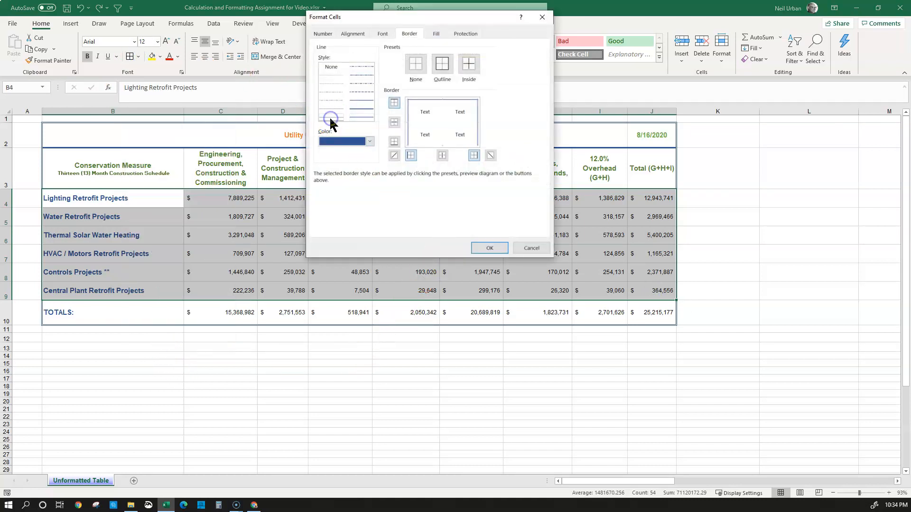
left_click(424, 120)
left_click_drag(425, 128, 441, 114)
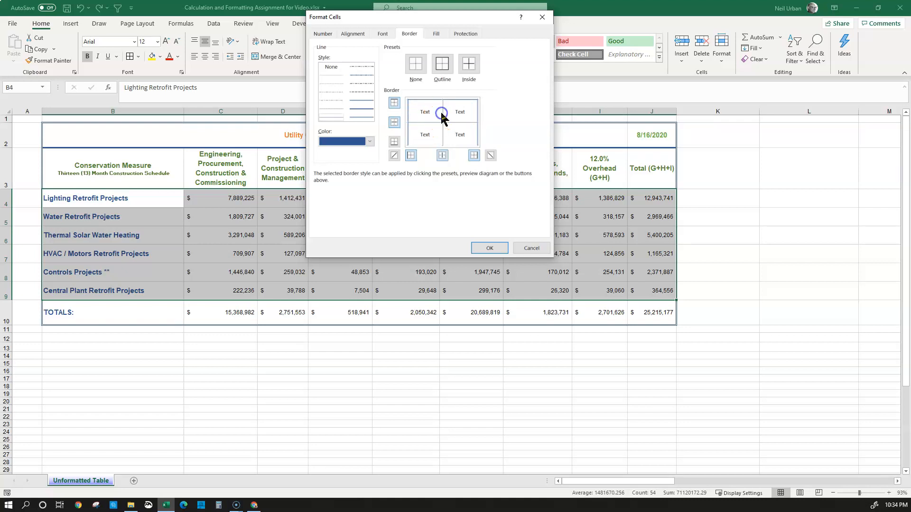
left_click(490, 249)
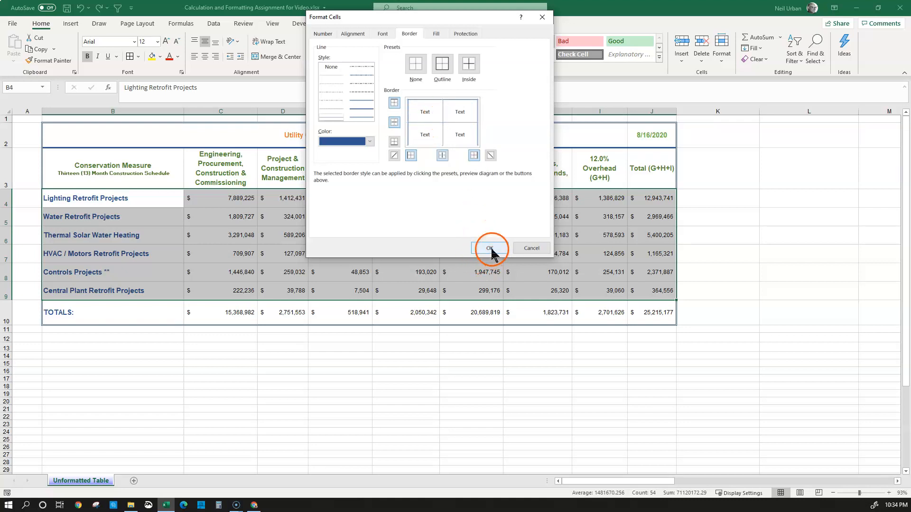
left_click(300, 402)
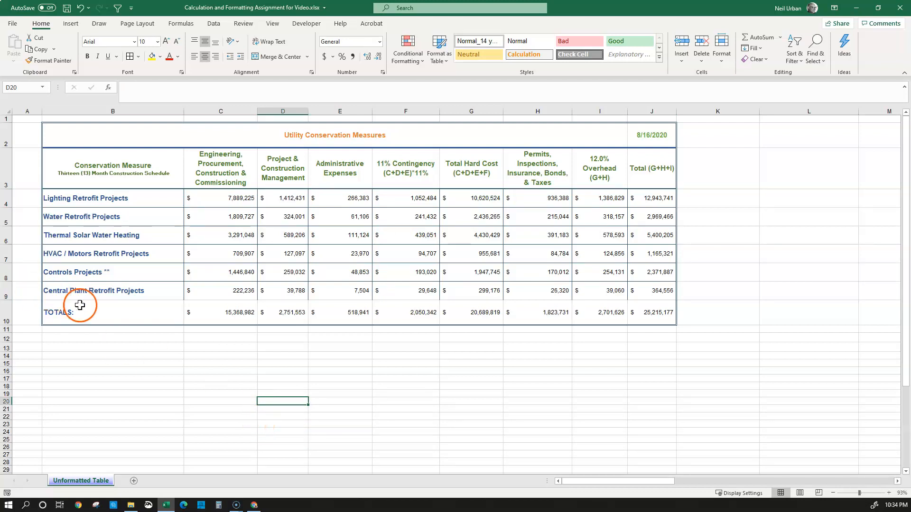
Add a medium solid dark blue bottom border beneath the Central Plant Retrofit Projects row, B9:J9.
left_click_drag(58, 290, 645, 289)
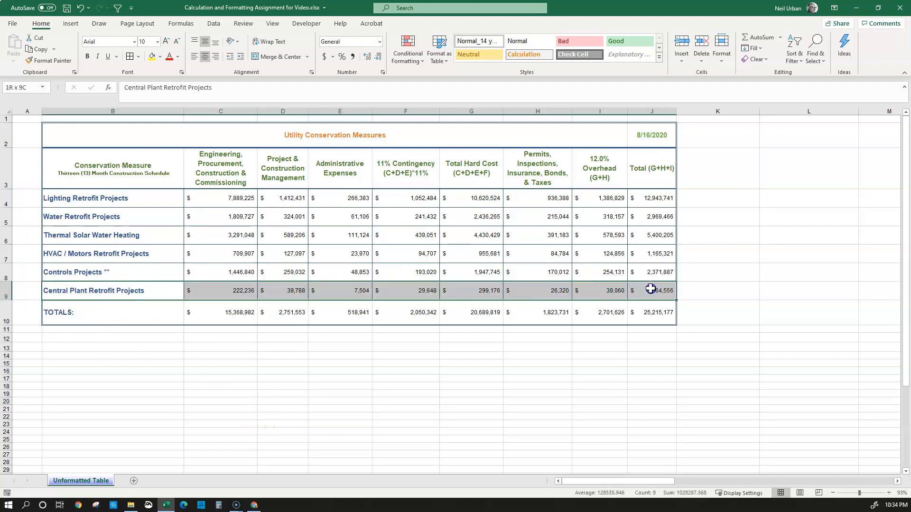
left_click(139, 57)
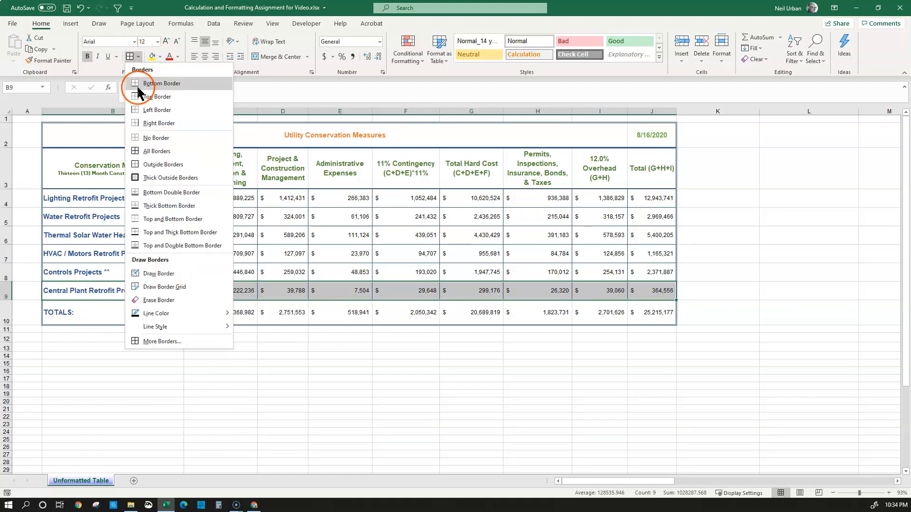
left_click(152, 341)
left_click(362, 110)
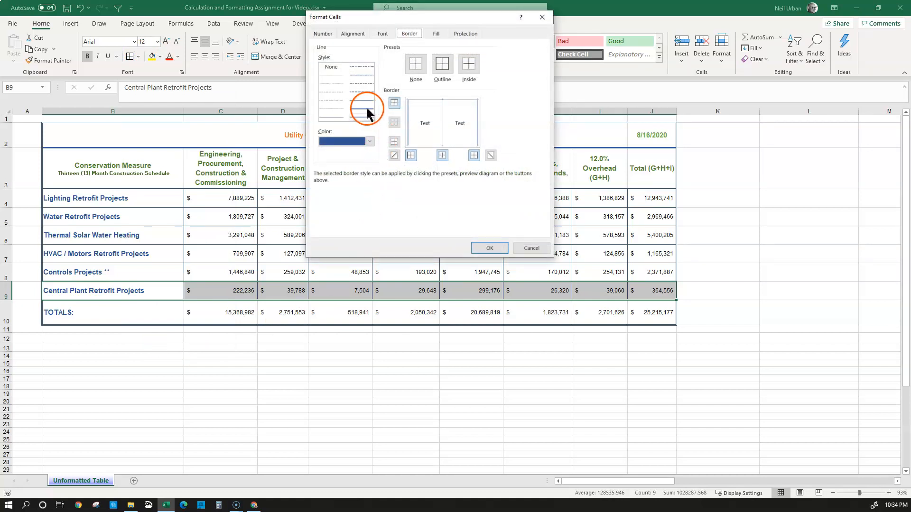
left_click(358, 101)
left_click(430, 132)
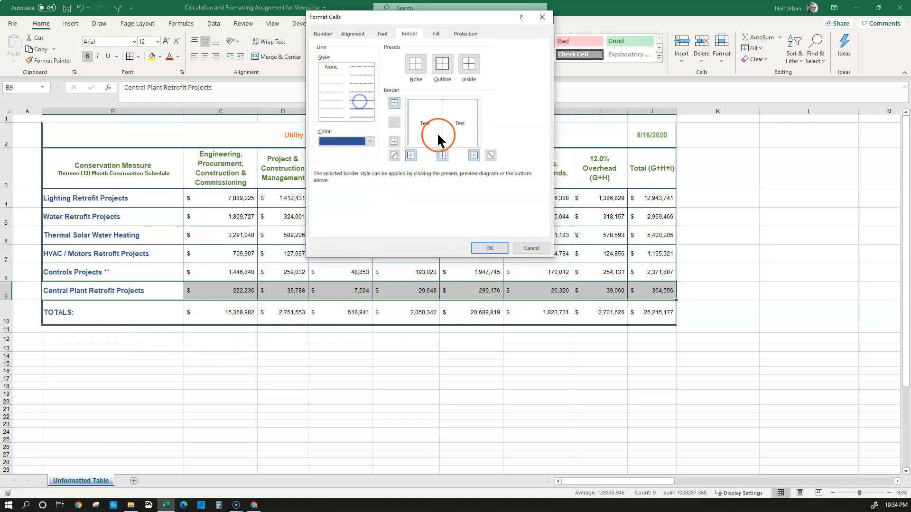
left_click(487, 248)
left_click(240, 386)
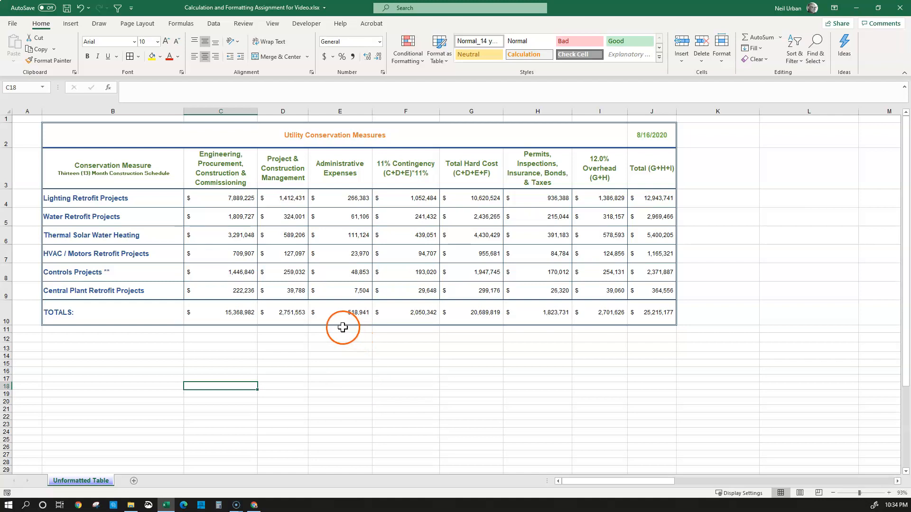
Add a medium solid dark blue left border to the Engineering, Procurement, Construction & Commissioning column, C3:C10.
left_click(211, 151)
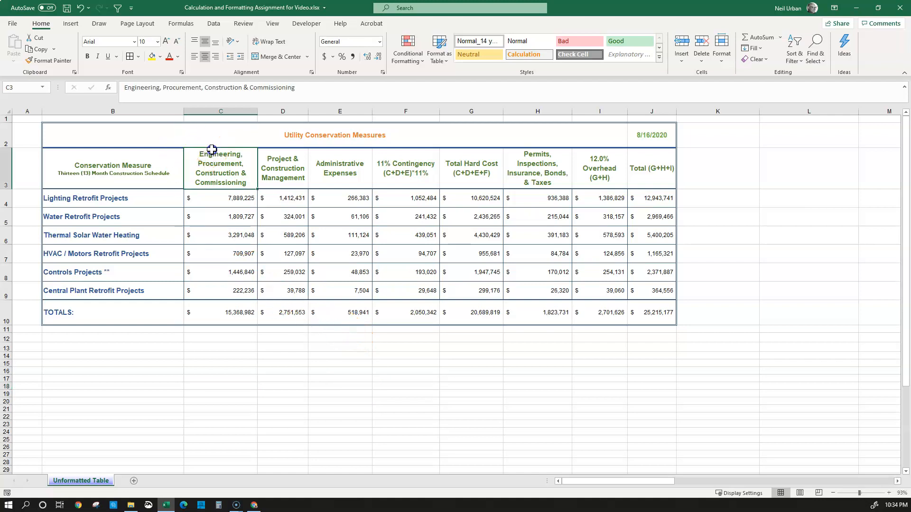
left_click_drag(212, 182, 205, 306)
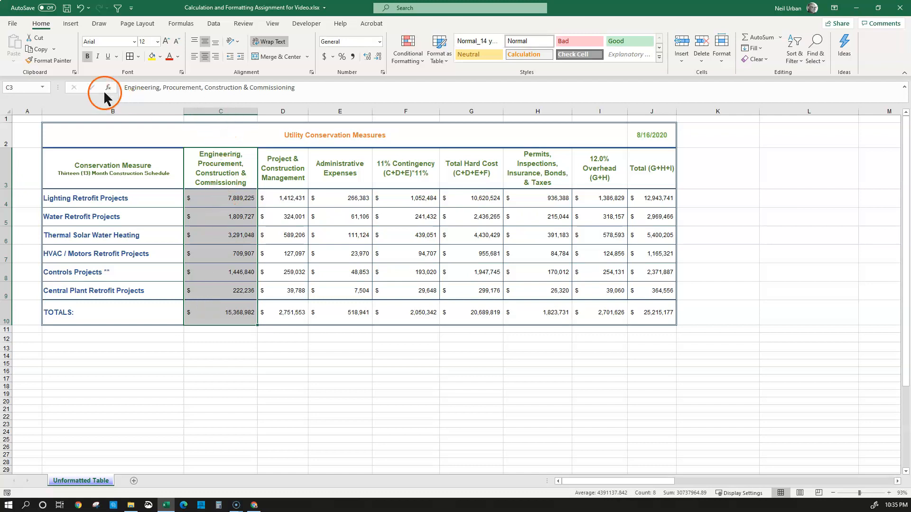
left_click(138, 56)
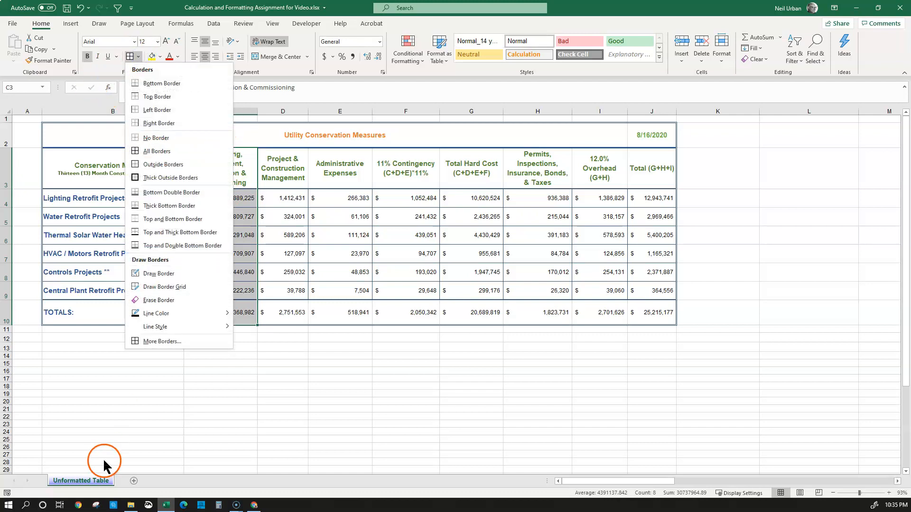
left_click(162, 341)
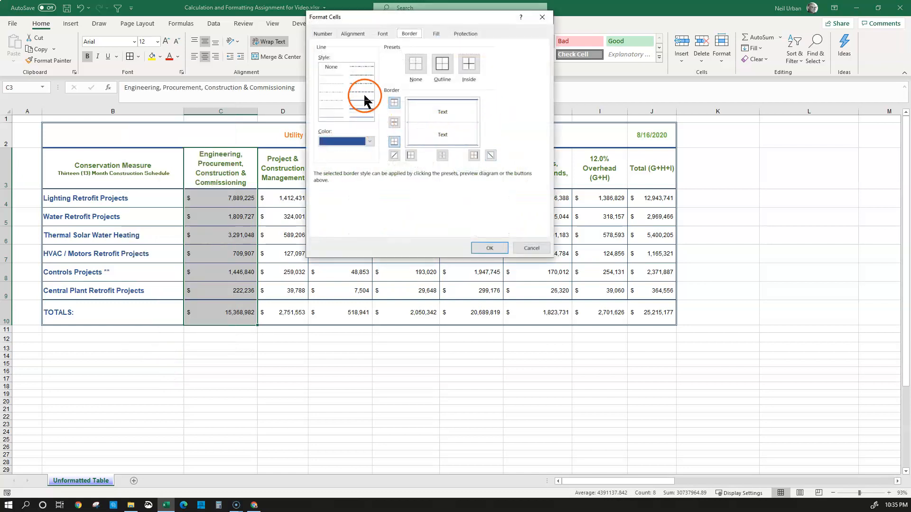
left_click(419, 122)
left_click(408, 118)
left_click(490, 248)
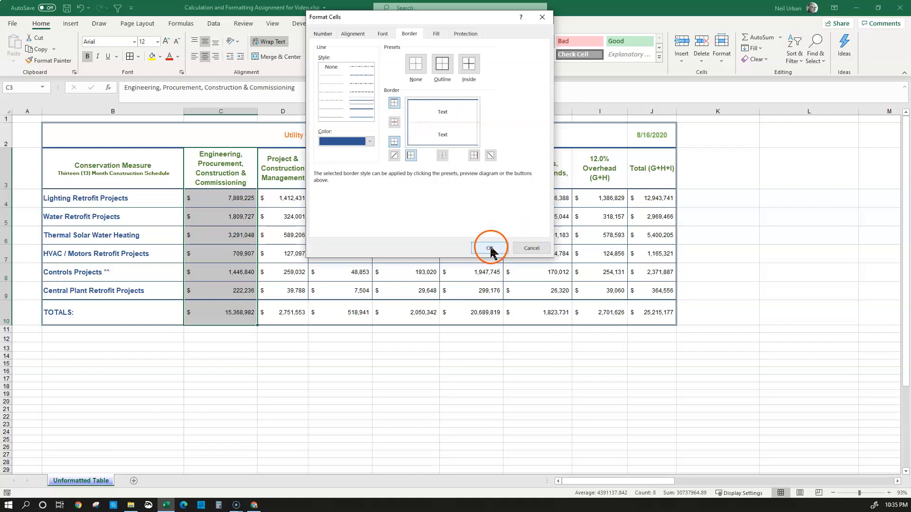
left_click(243, 402)
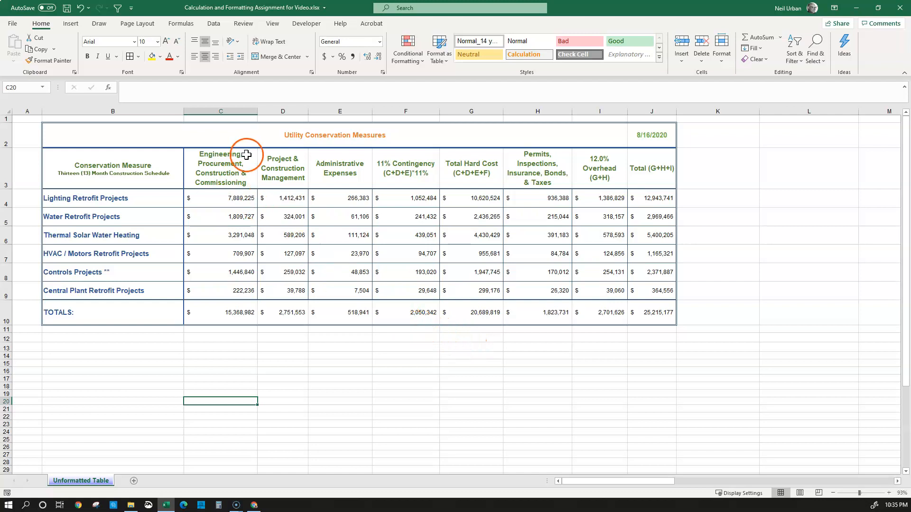
Add thin dashed dark blue left and right borders to the Project & Construction Management column, D3:D10.
left_click_drag(284, 152, 278, 310)
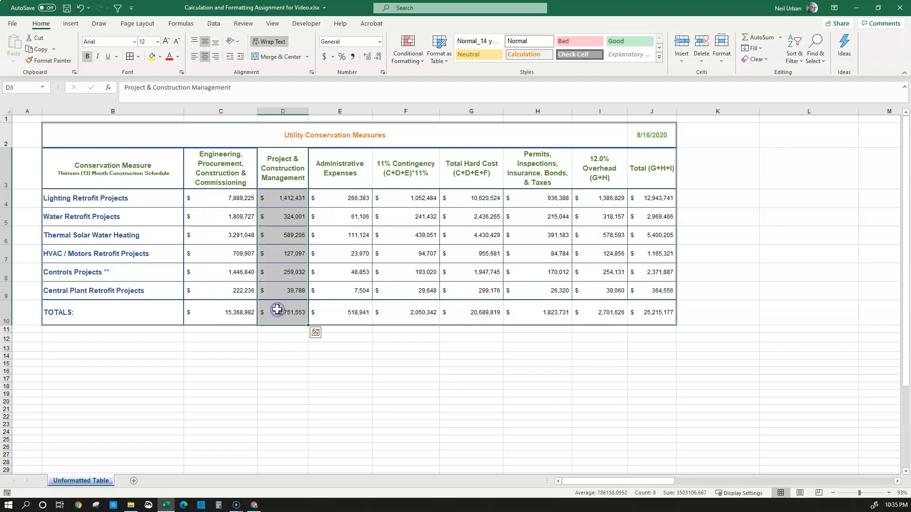
left_click(138, 56)
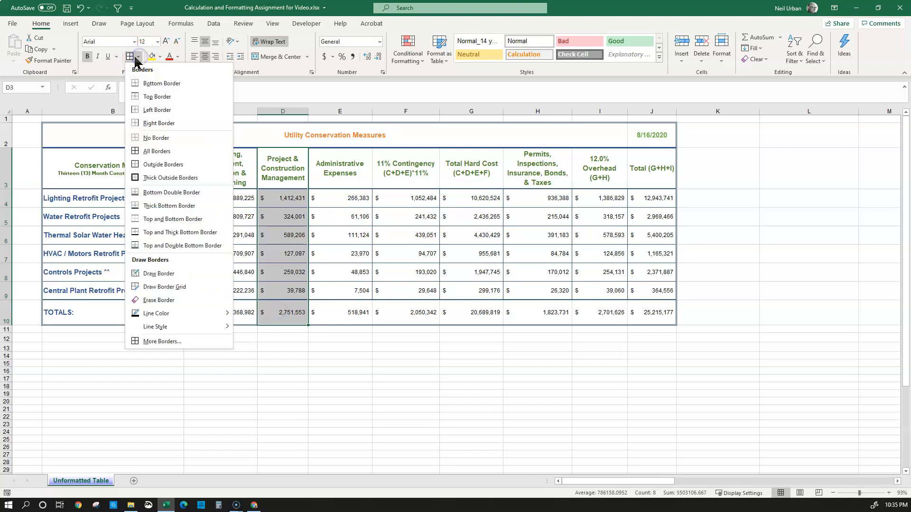
left_click(183, 341)
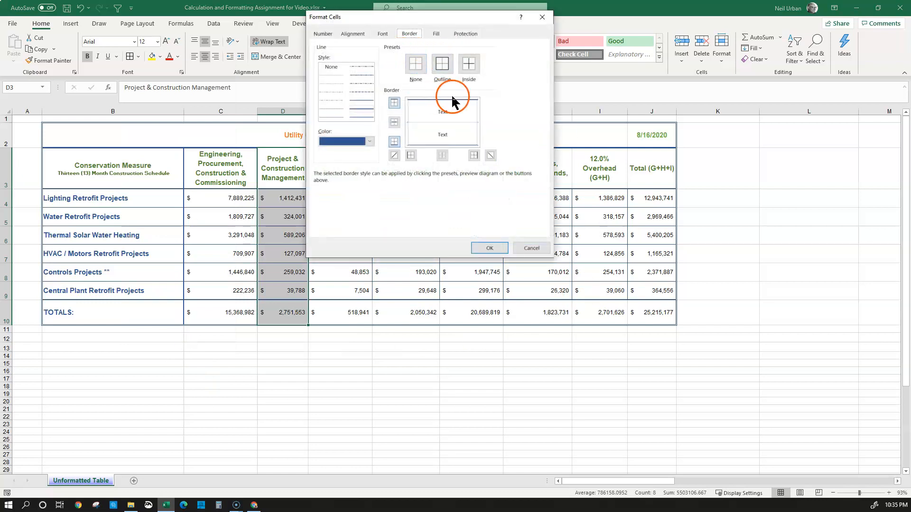
left_click(336, 109)
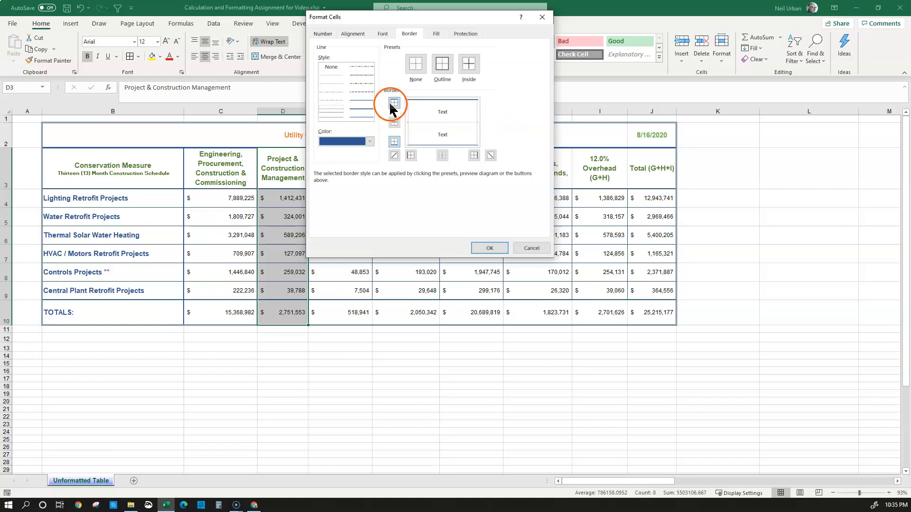
left_click(411, 115)
left_click(419, 128)
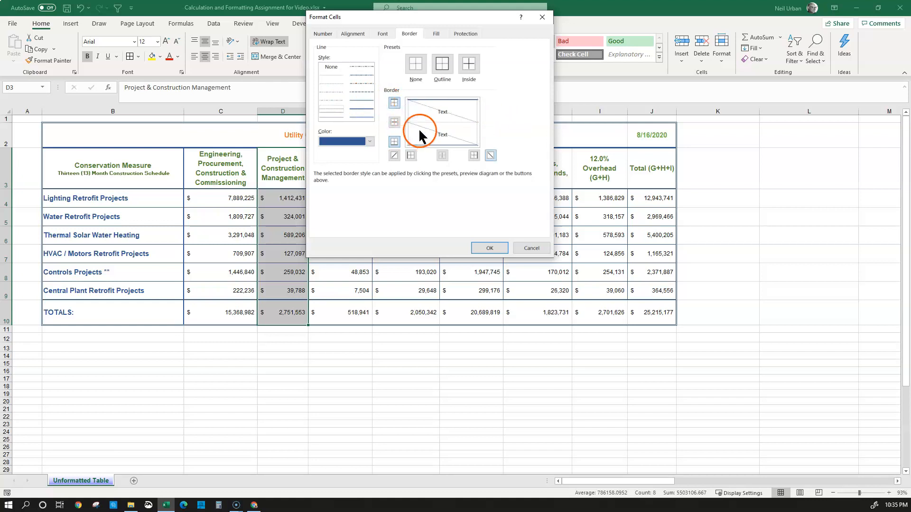
left_click(409, 119)
left_click(483, 109)
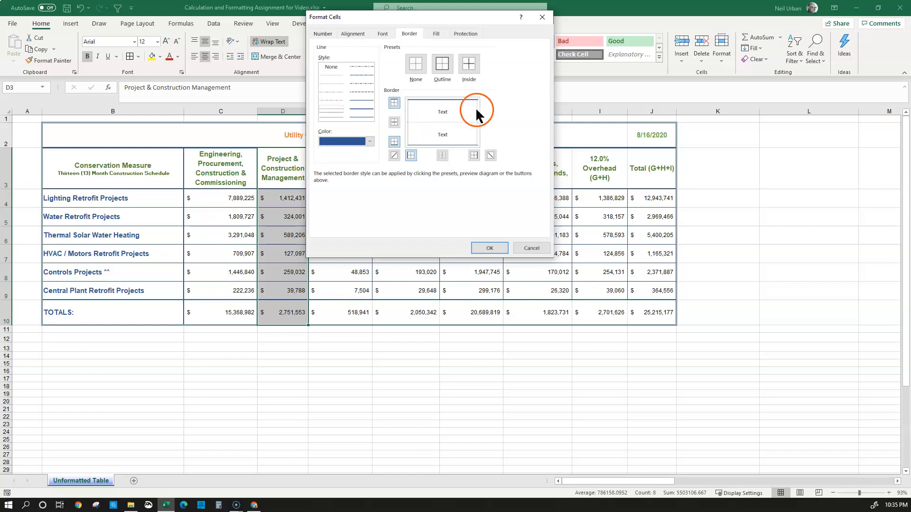
left_click(493, 250)
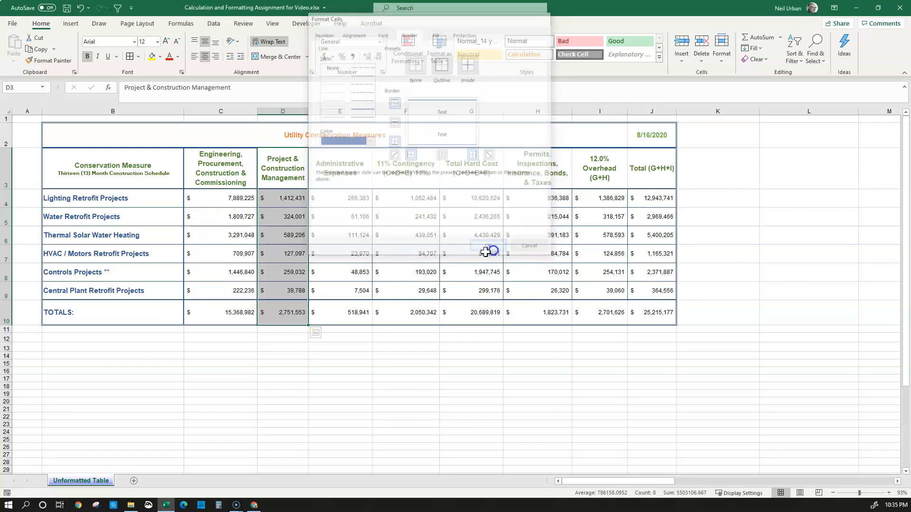
left_click(347, 372)
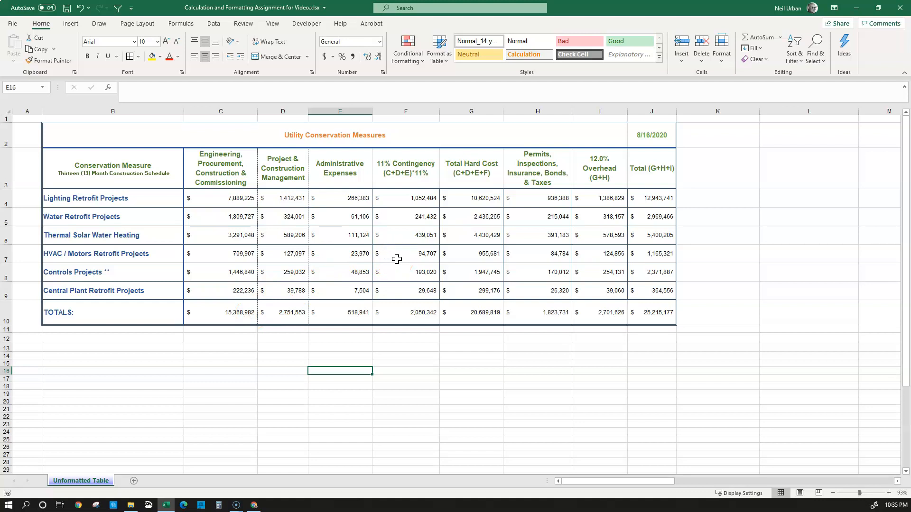
Give the 11% Contingency column, F3:F10, a thin dark blue left border and a medium solid dark blue right border.
left_click(409, 154)
left_click_drag(407, 186, 411, 310)
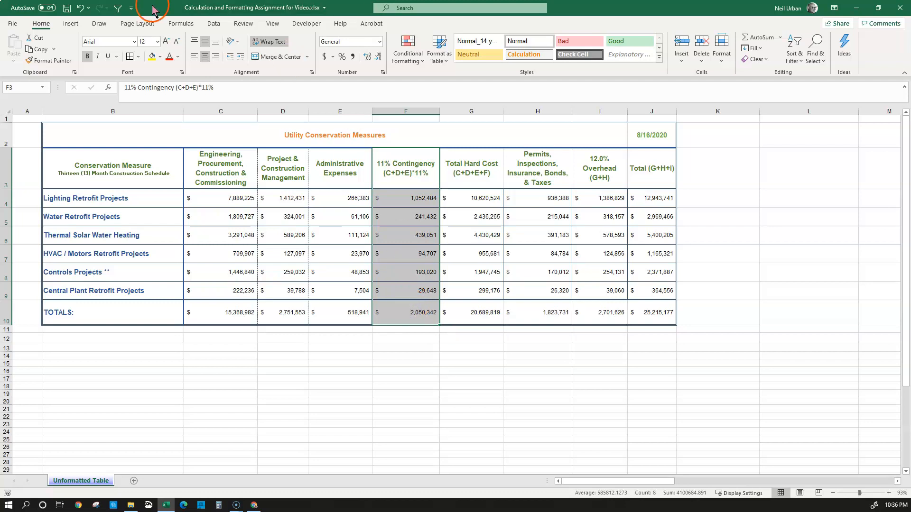
left_click(138, 55)
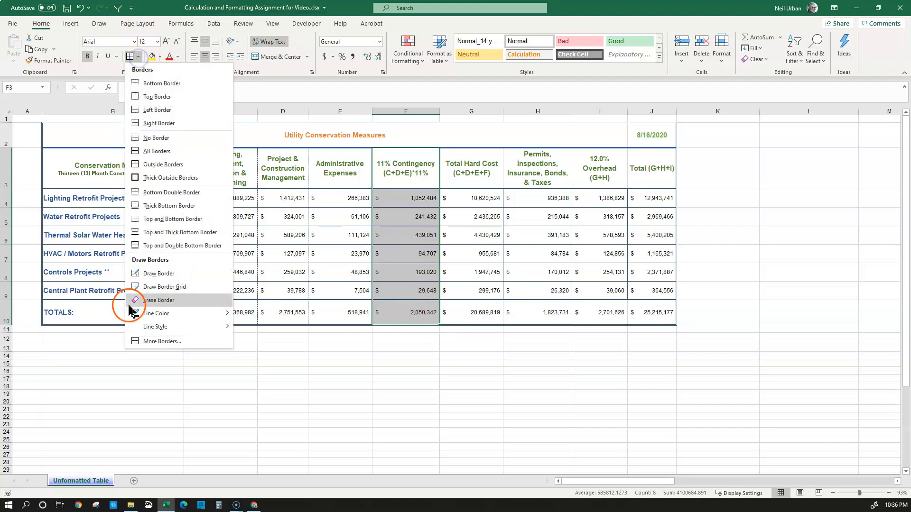
left_click(155, 342)
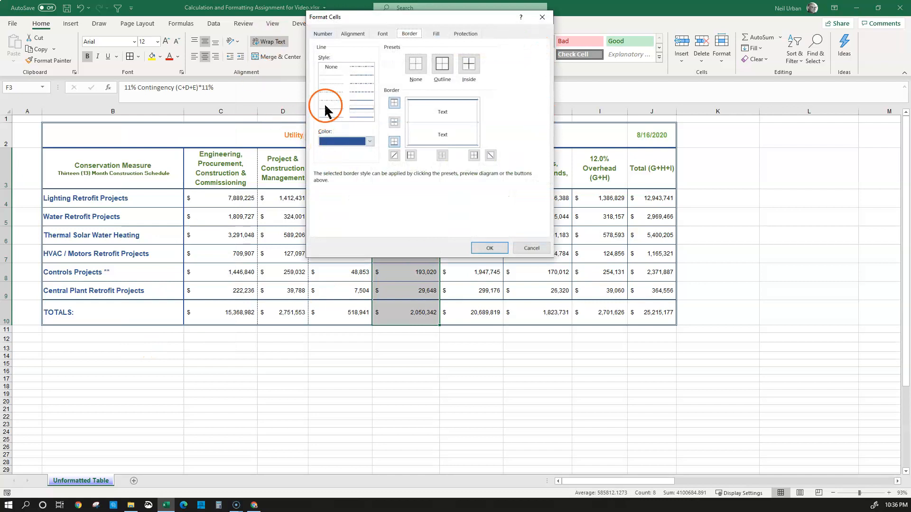
left_click(334, 117)
left_click(397, 121)
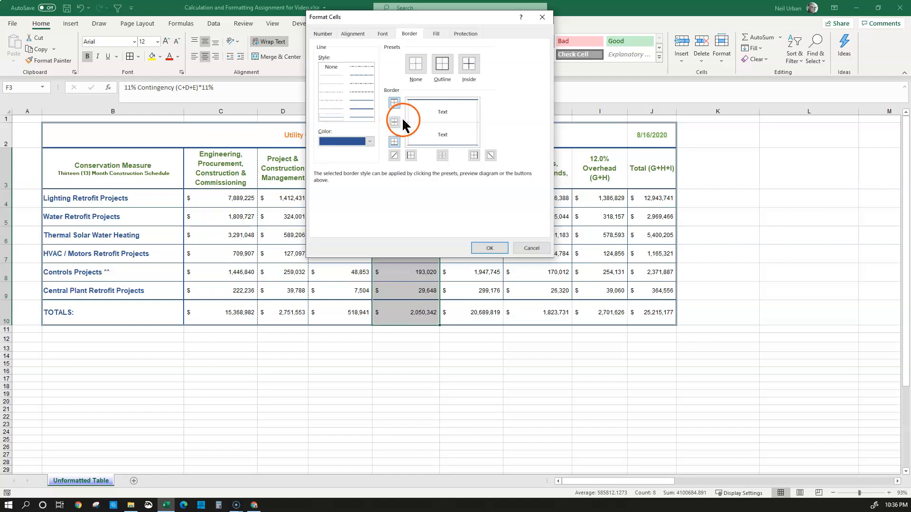
left_click(408, 115)
left_click(406, 117)
left_click(359, 103)
left_click(359, 103)
left_click(478, 119)
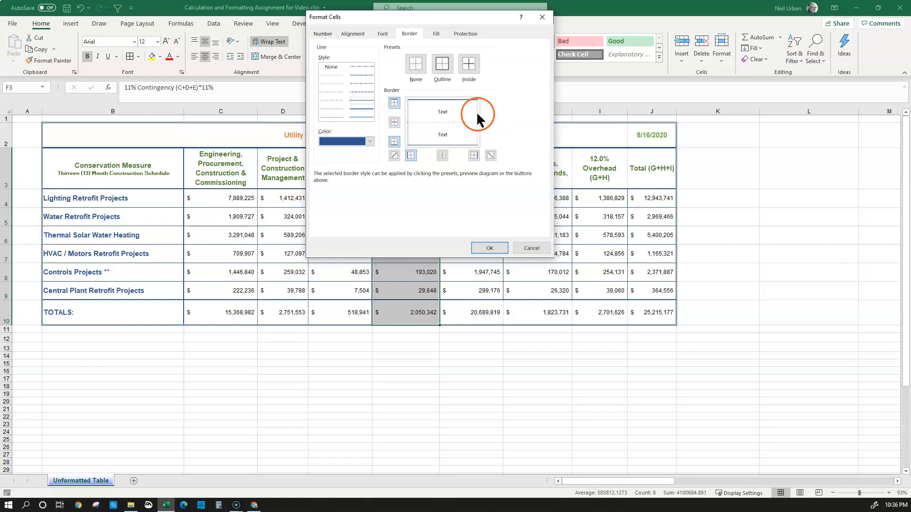
left_click(486, 249)
left_click(431, 371)
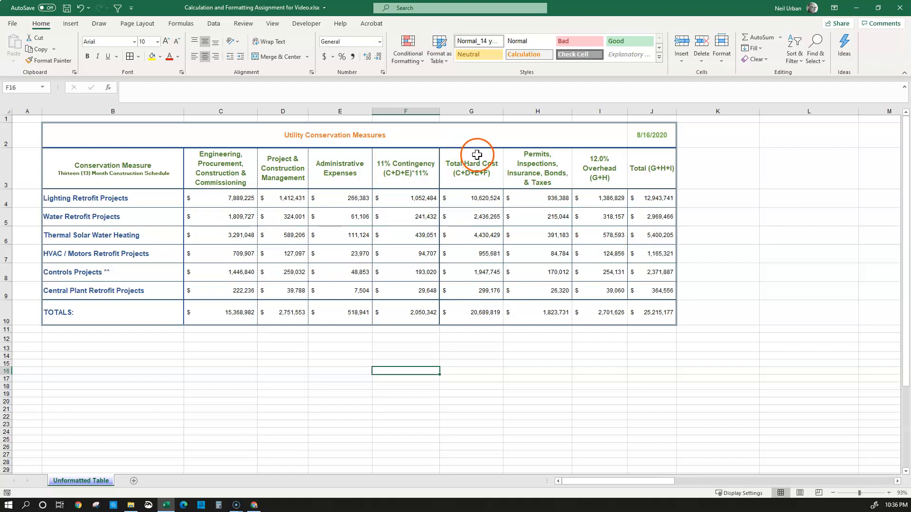
Add a medium solid dark blue right border to the Total Hard Cost column, G3:G10.
left_click_drag(472, 159, 473, 316)
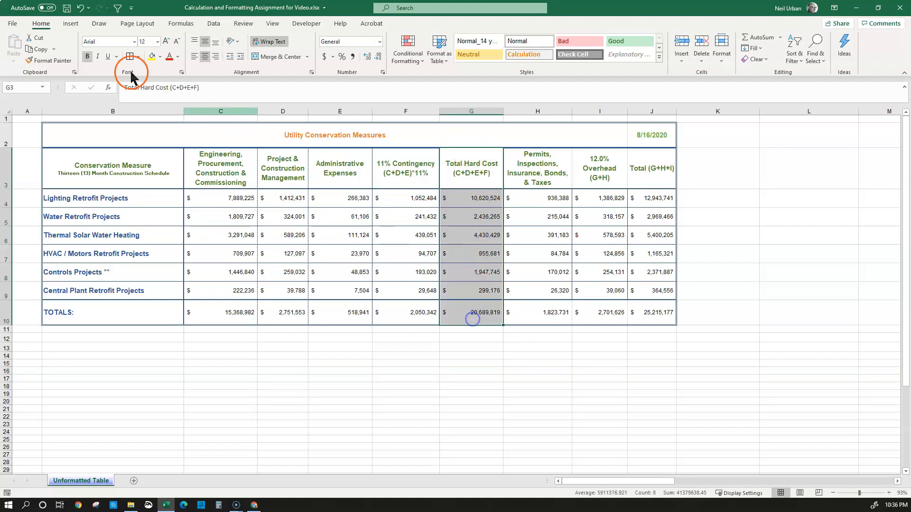
left_click(138, 56)
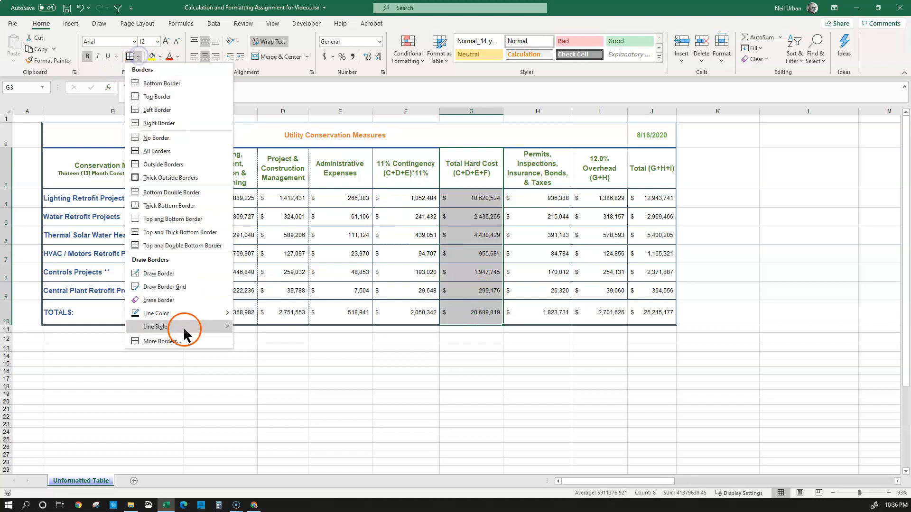
left_click(162, 341)
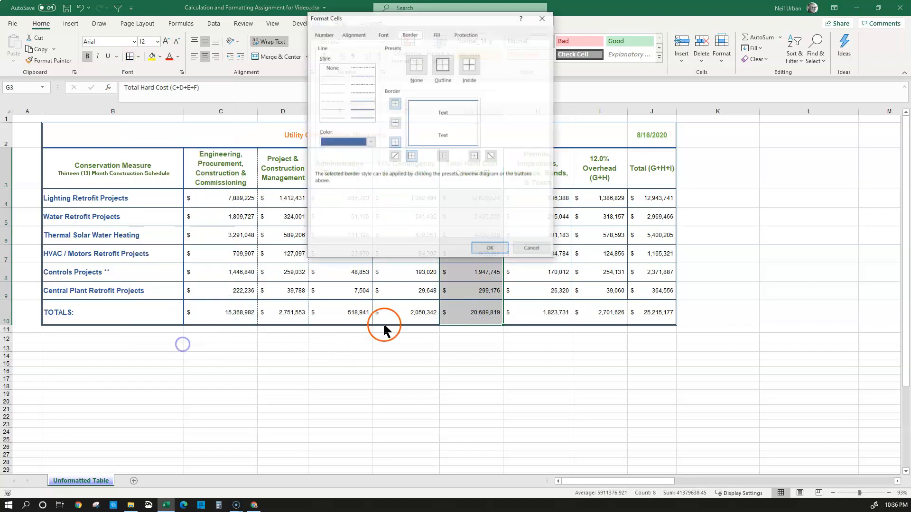
left_click(359, 102)
left_click(478, 115)
left_click(485, 246)
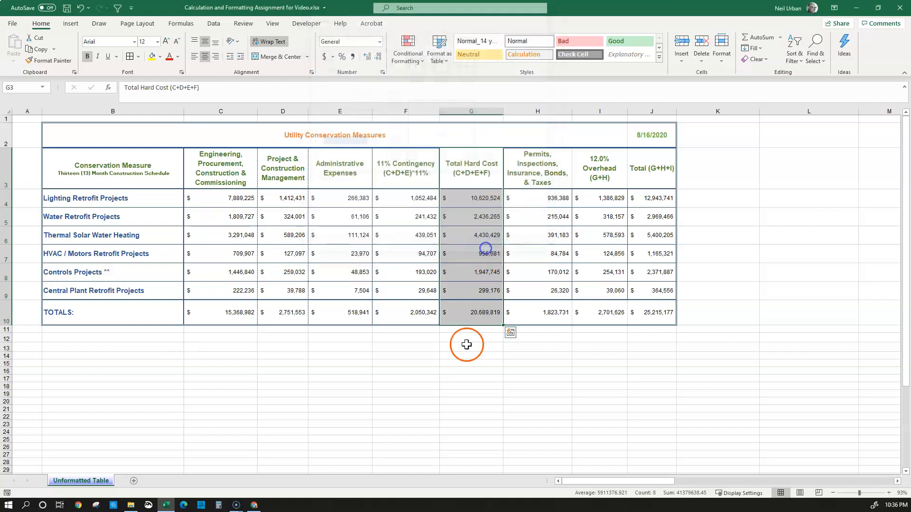
left_click(473, 358)
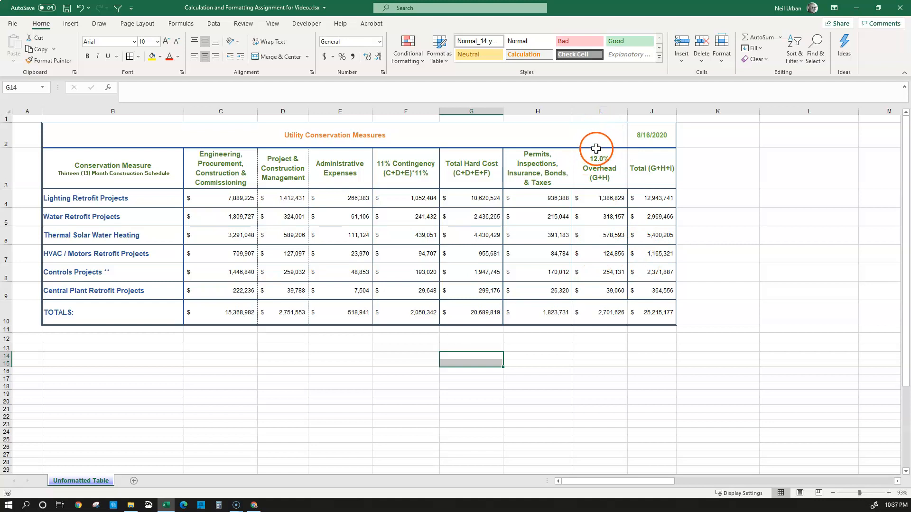
Give the 12.0% Overhead column, I3:I10, a medium solid dark blue right border and a thin dark blue left border.
left_click_drag(596, 151, 609, 313)
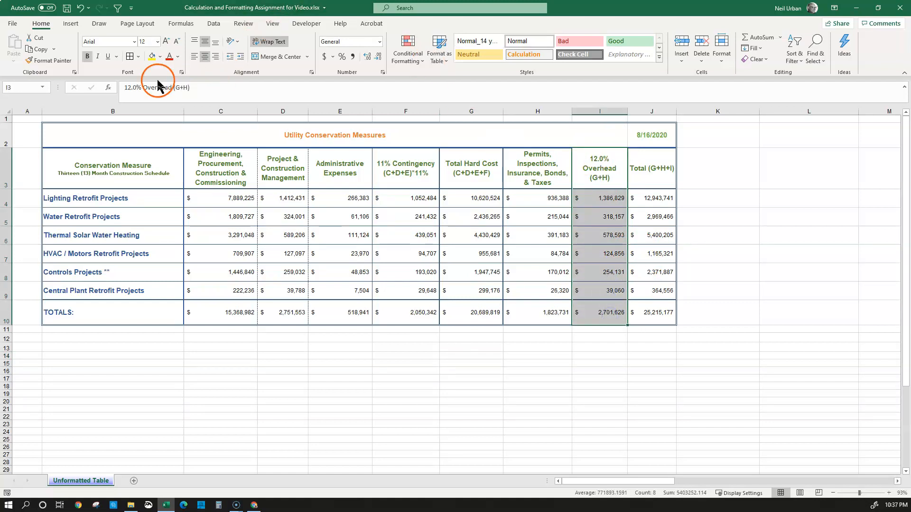
left_click(138, 57)
left_click(171, 345)
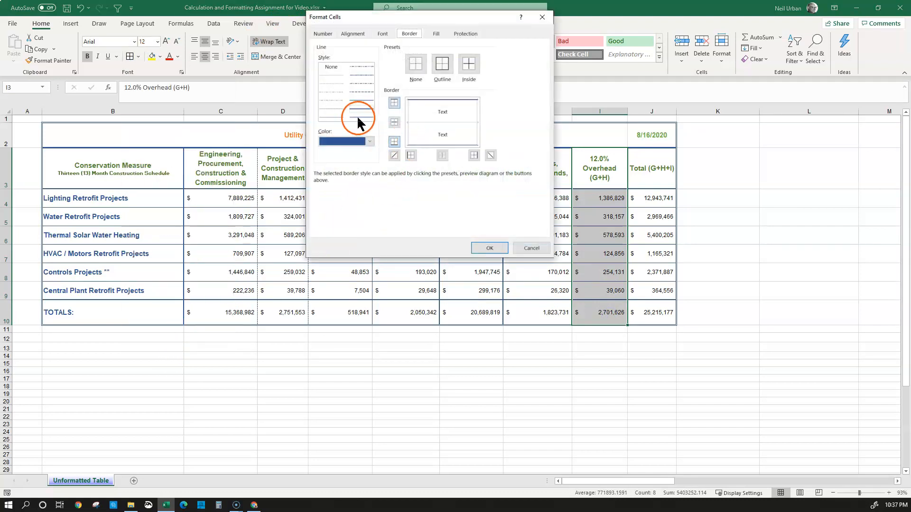
left_click(476, 114)
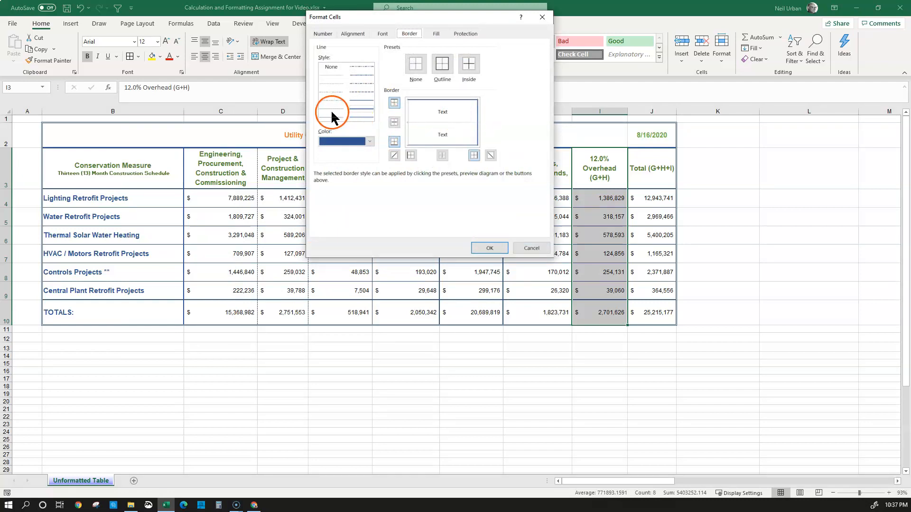
left_click(421, 116)
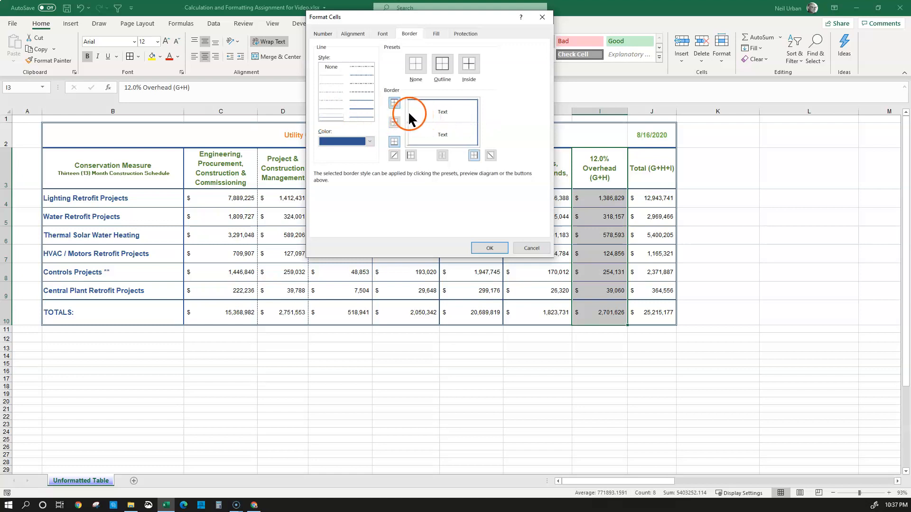
left_click(490, 248)
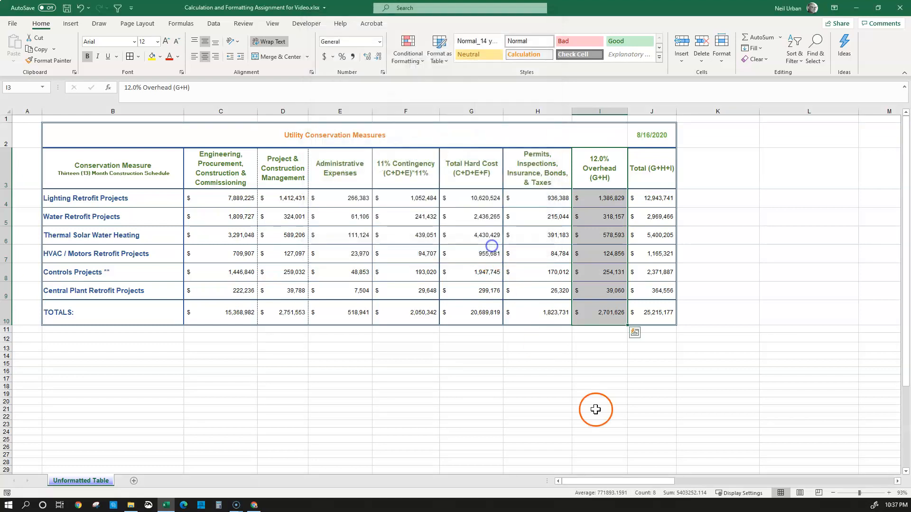
left_click(599, 423)
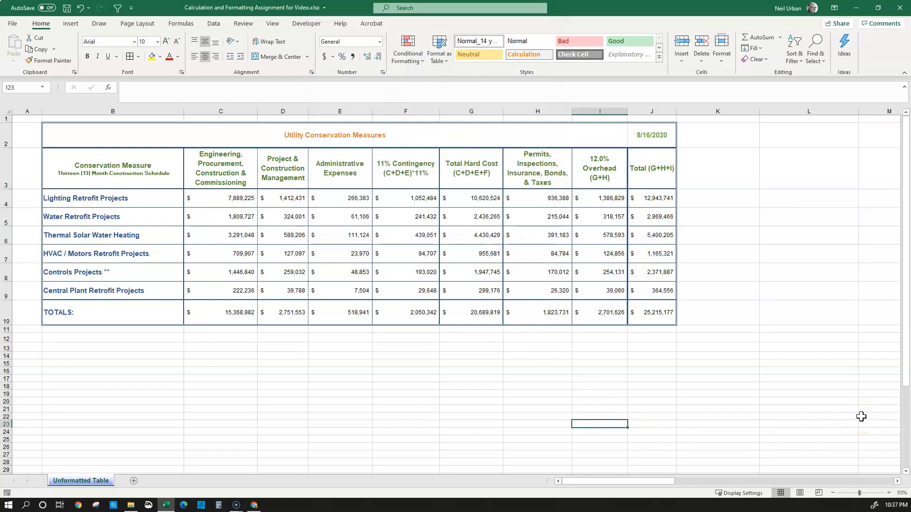
left_click(865, 396)
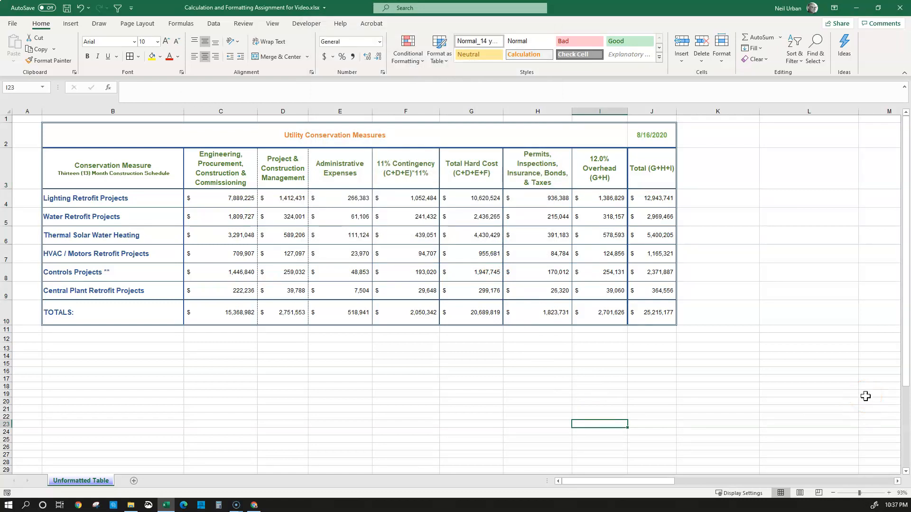
left_click(872, 386)
left_click(874, 386)
Fill the cost cells C4:F9, from Engineering through 11% Contingency, with a medium blue theme color.
left_click_drag(203, 194, 409, 291)
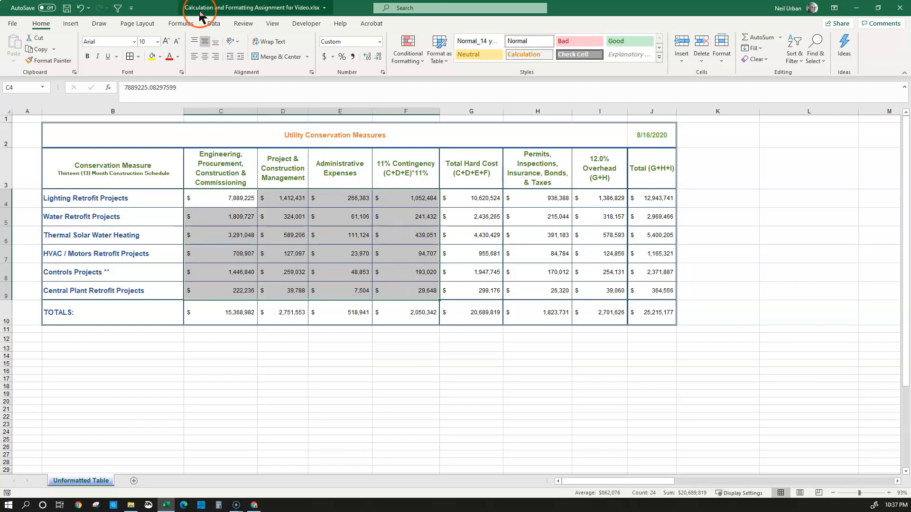
left_click(160, 56)
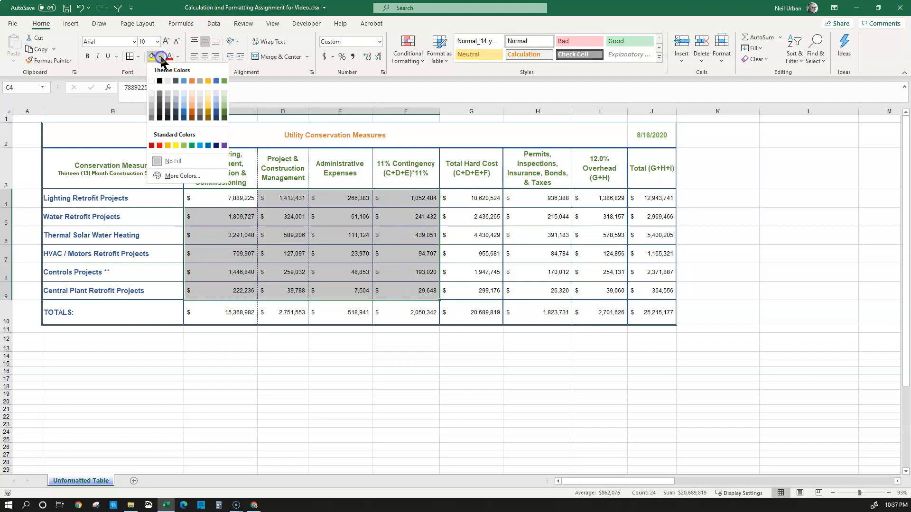
left_click(185, 107)
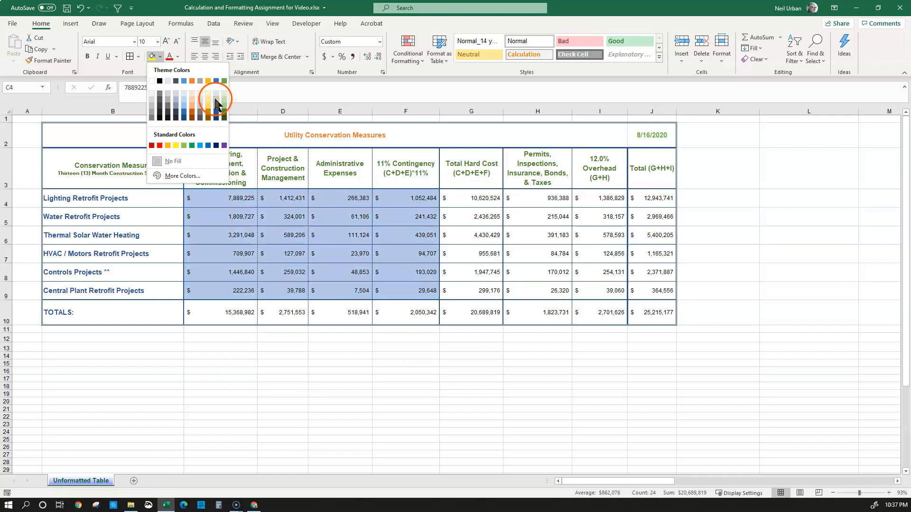
left_click(184, 107)
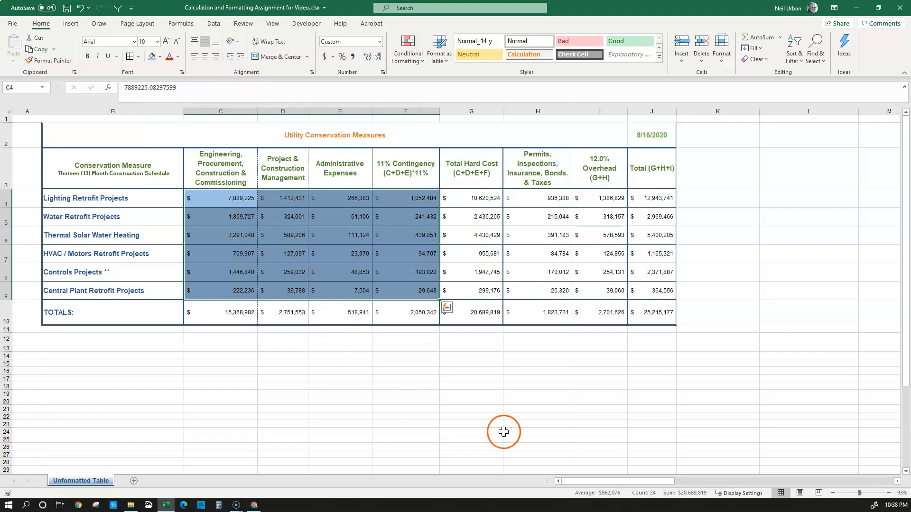
left_click(472, 403)
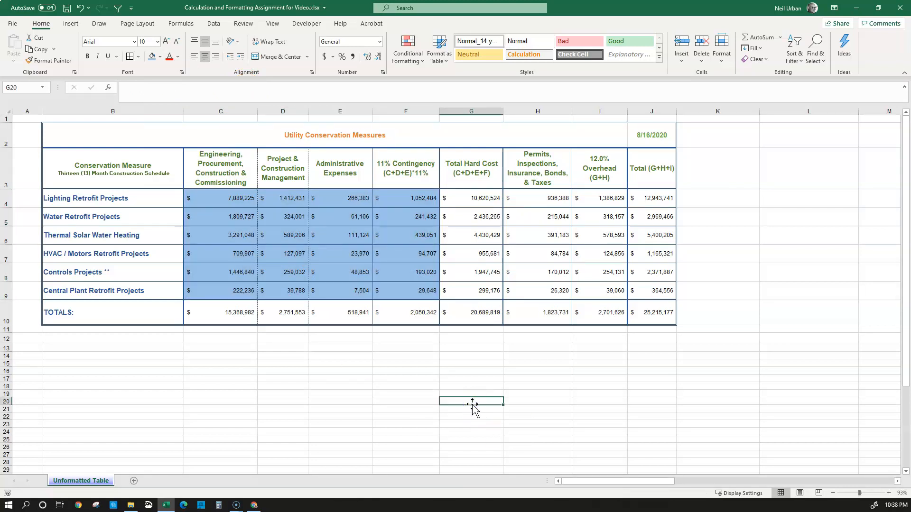
Fill G4:I9, the Total Hard Cost, Permits and 12.0% Overhead values, with a very light blue theme color.
left_click(454, 203)
left_click_drag(453, 203, 580, 290)
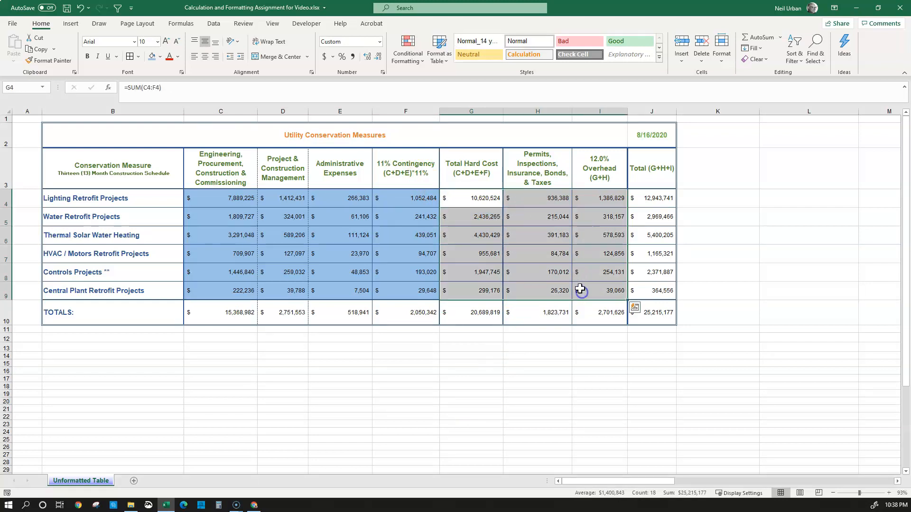
left_click(160, 57)
left_click(169, 98)
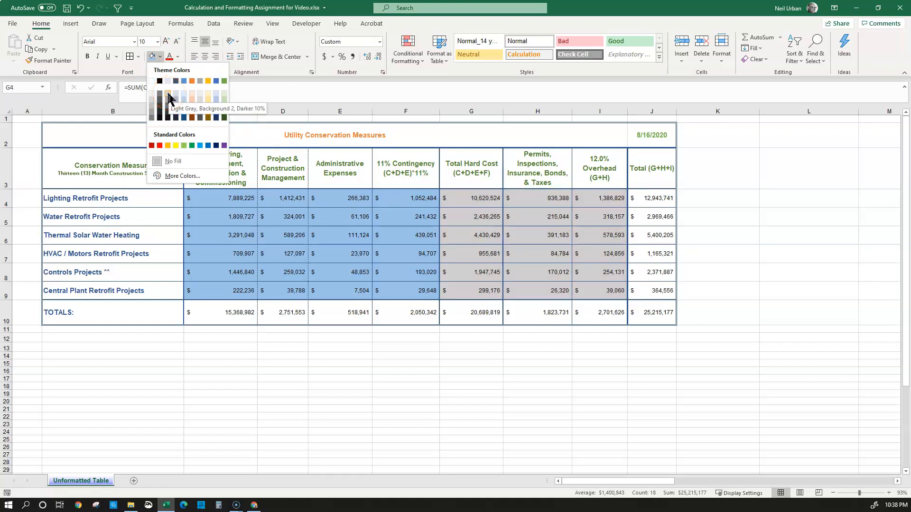
left_click(216, 95)
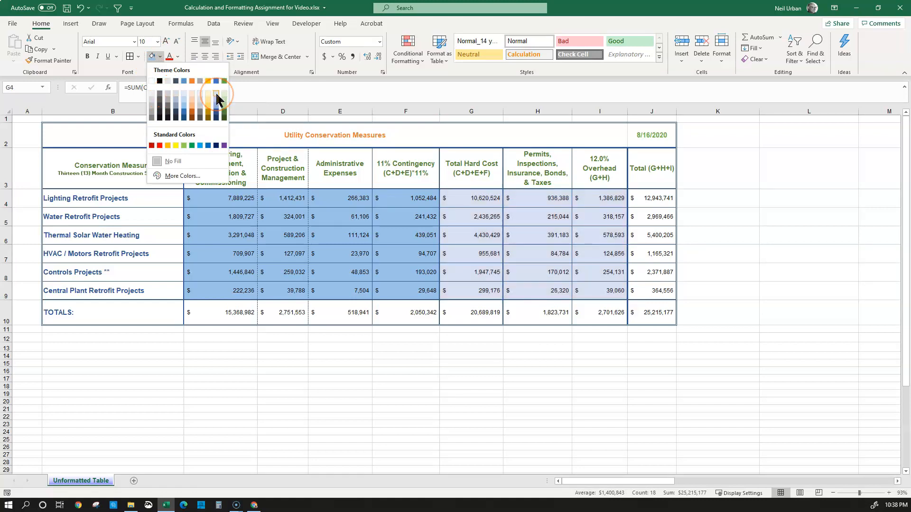
left_click(217, 96)
left_click(581, 380)
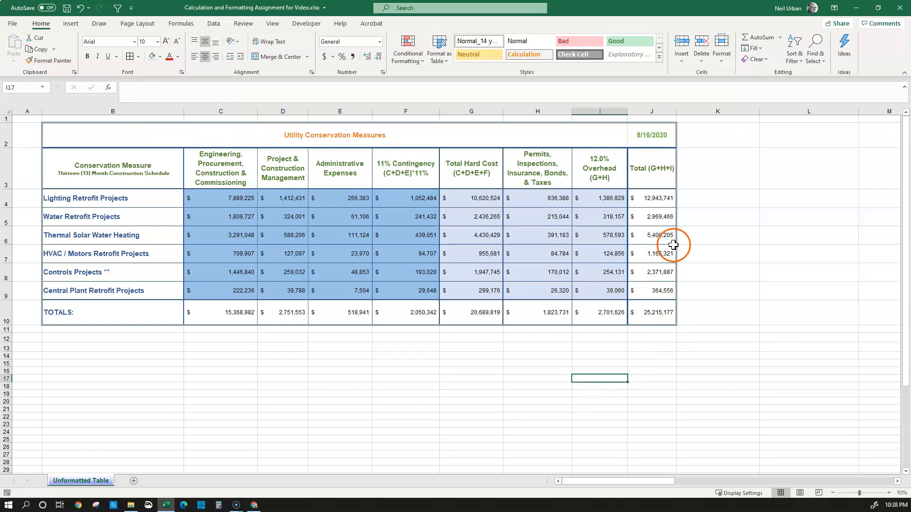
Fill the Total (G+H+I) values in J4:J9 with a darker blue theme color.
left_click_drag(653, 198, 648, 291)
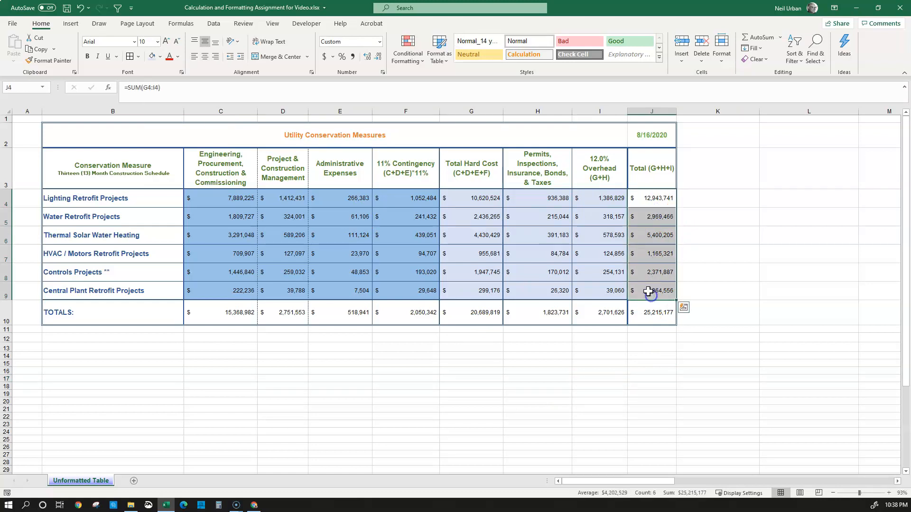
left_click(161, 57)
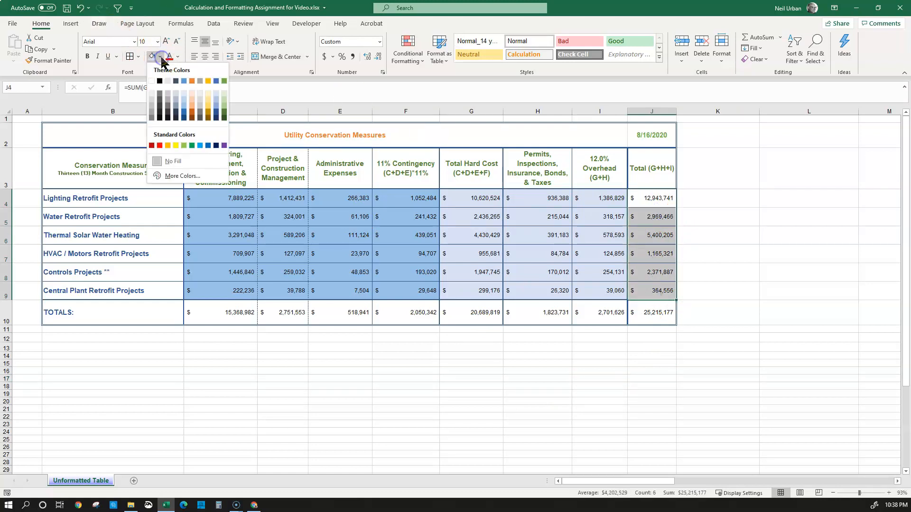
left_click(216, 110)
left_click(567, 386)
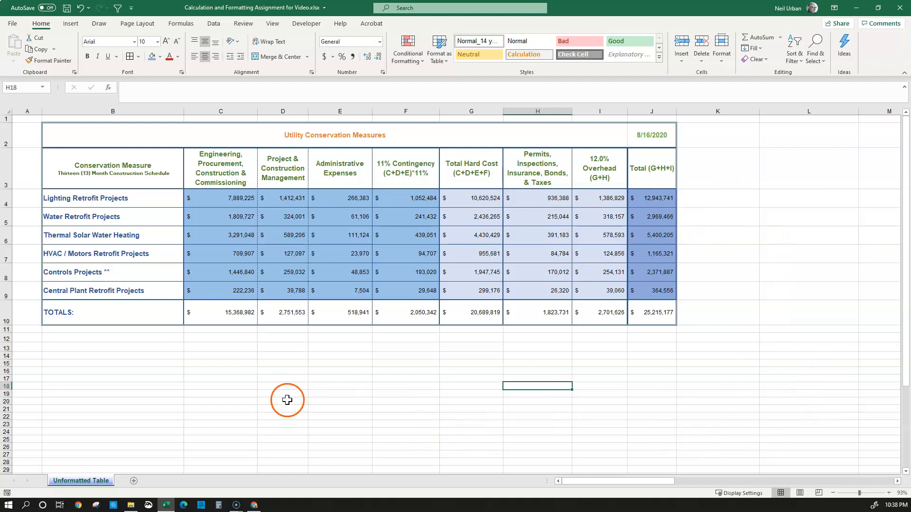
Hide the gridlines on the Unformatted Table worksheet and select the merged title cell B2.
left_click(274, 24)
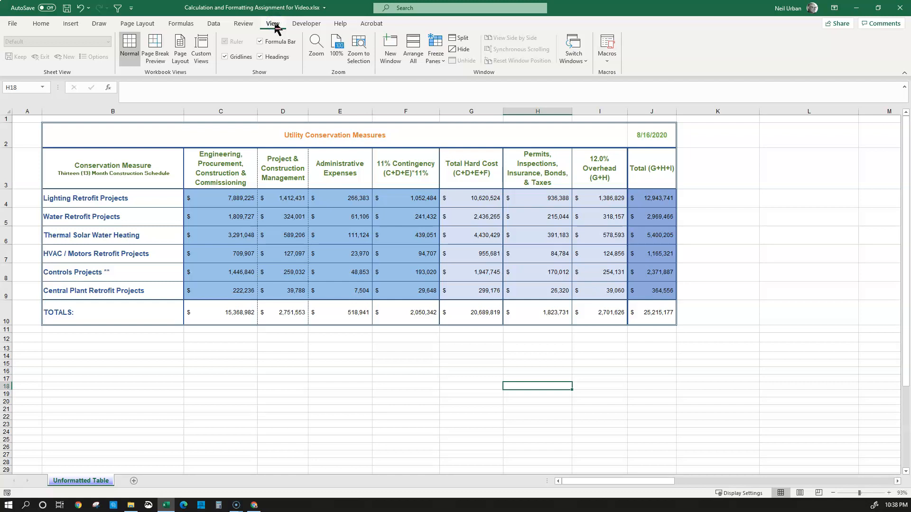
left_click(224, 57)
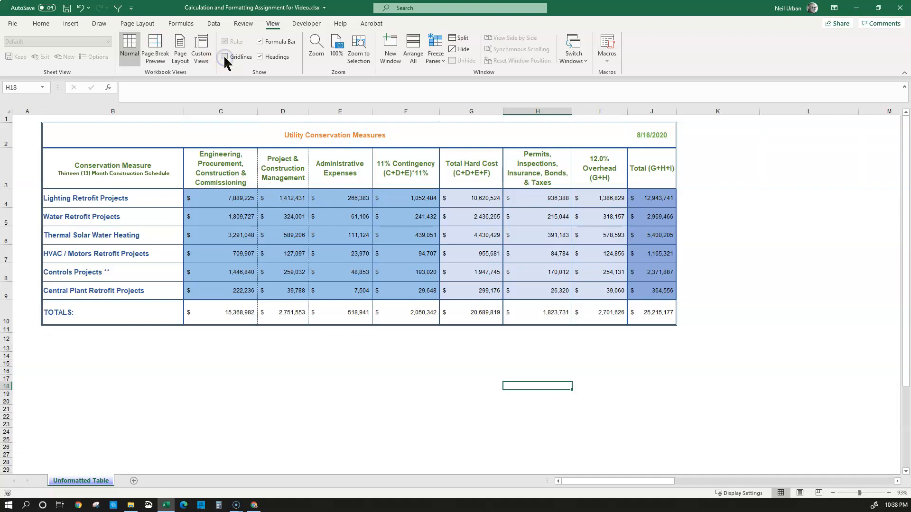
left_click(309, 439)
left_click_drag(173, 423, 227, 439)
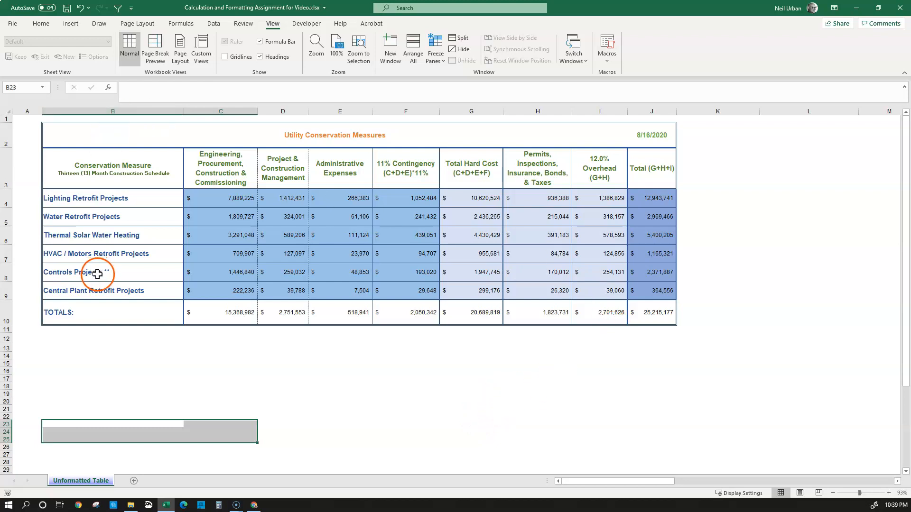
left_click(91, 138)
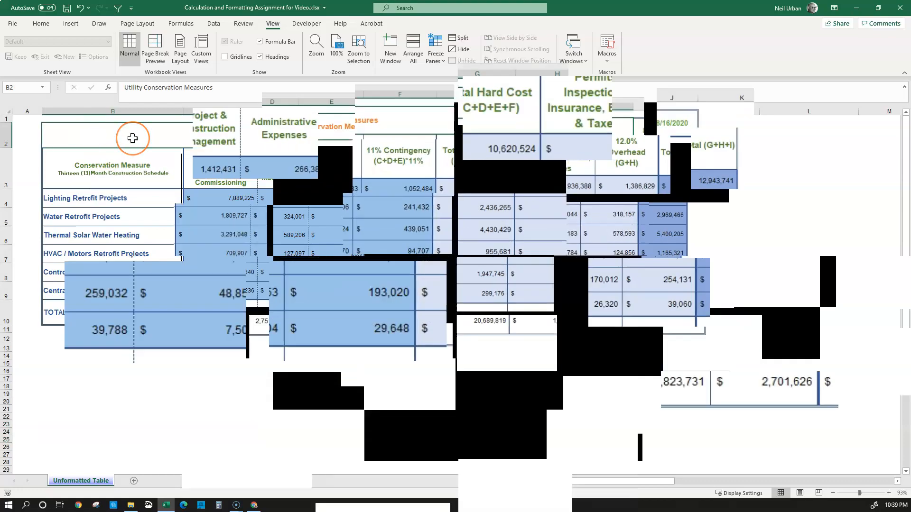